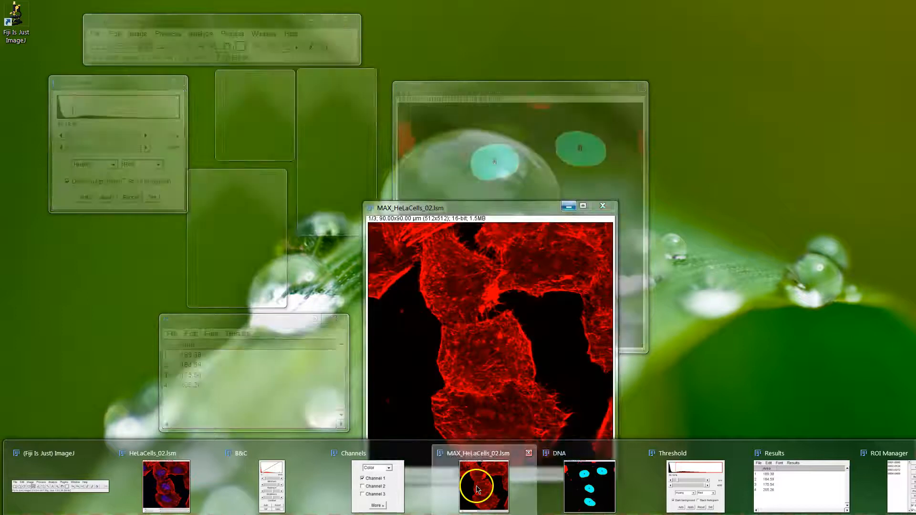
Duplicate only the red channel of MAX_HeLaCells_02.lsm as a new image titled cyto.
{"action": "left_click_drag", "start_coordinate": [454, 205], "coordinate": [499, 172]}
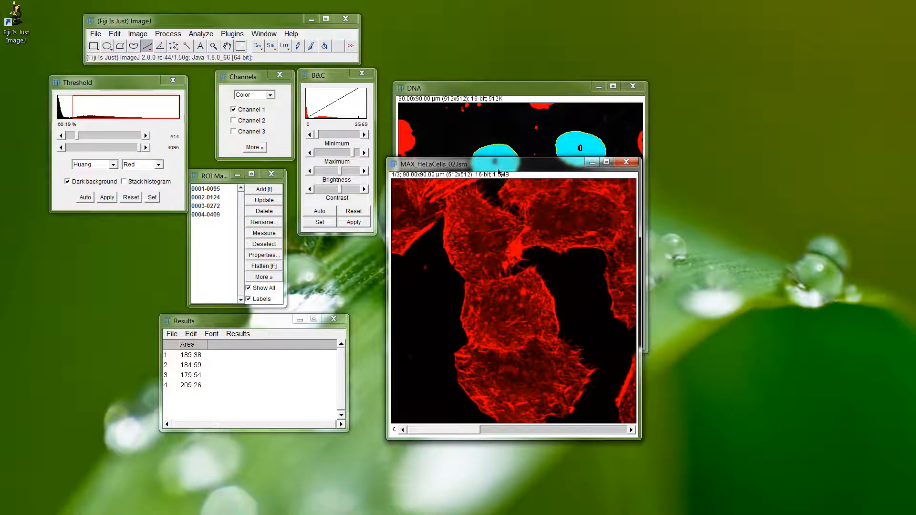
{"action": "key", "text": "ctrl+shift+d"}
{"action": "left_click", "coordinate": [470, 154]}
{"action": "double_click", "coordinate": [501, 133]}
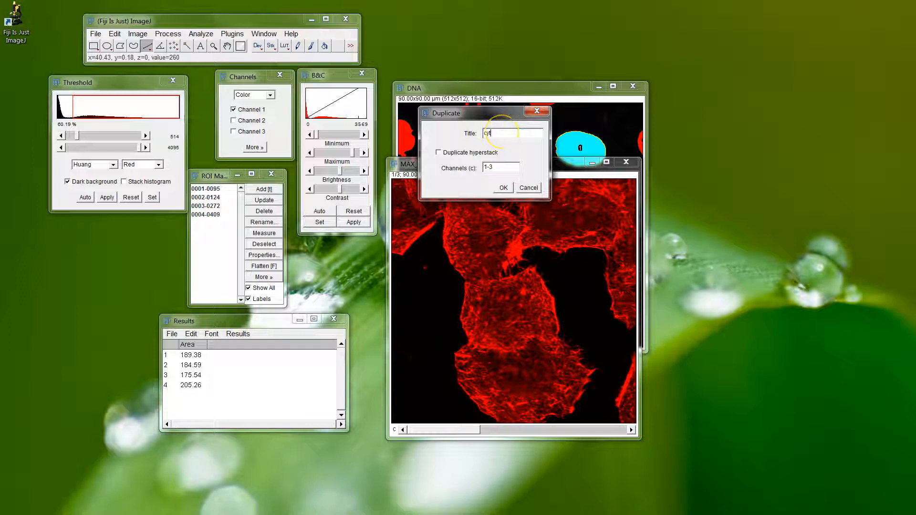
{"action": "type", "text": "cyto"}
{"action": "key", "text": "Return"}
Minimize the MAX_HeLaCells_02.lsm image and arrange the cyto and DNA images side by side.
{"action": "left_click_drag", "start_coordinate": [487, 76], "coordinate": [383, 136]}
{"action": "left_click", "coordinate": [591, 168]}
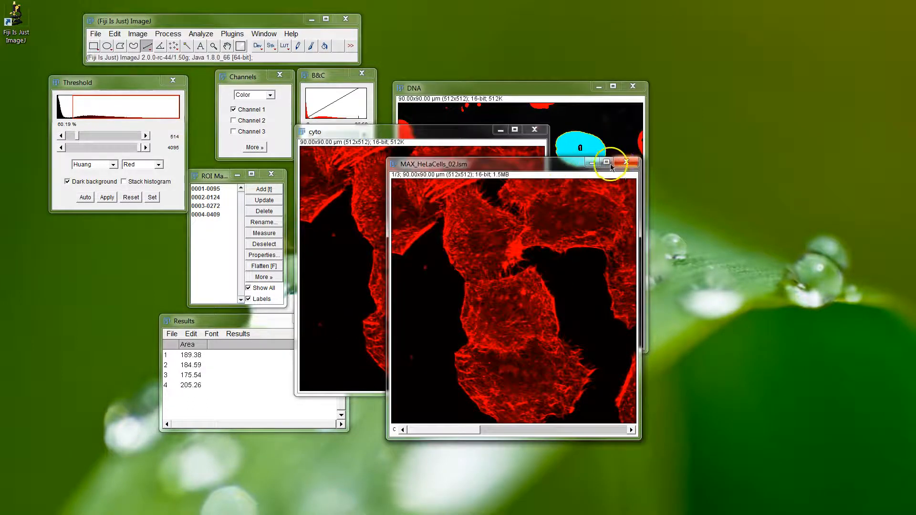
{"action": "left_click", "coordinate": [593, 163]}
{"action": "left_click_drag", "start_coordinate": [470, 136], "coordinate": [524, 156]}
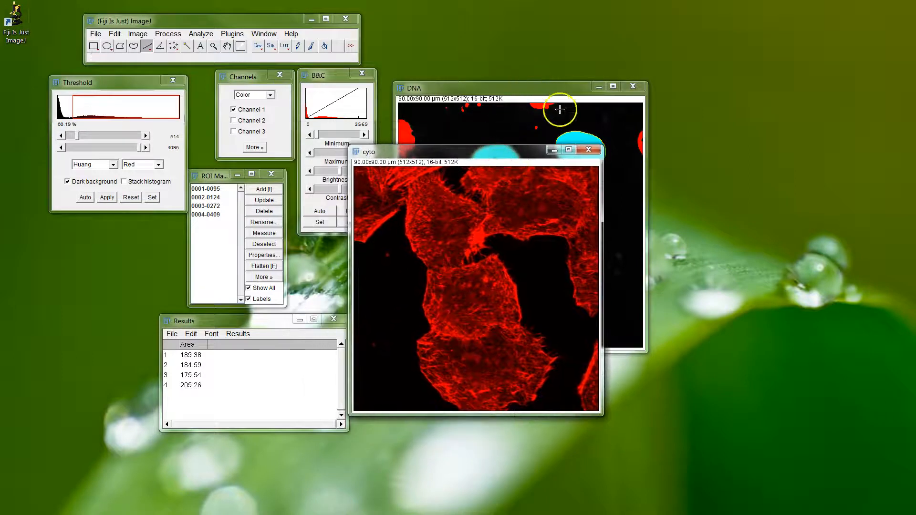
{"action": "left_click_drag", "start_coordinate": [530, 88], "coordinate": [717, 55]}
{"action": "left_click_drag", "start_coordinate": [490, 156], "coordinate": [515, 154]}
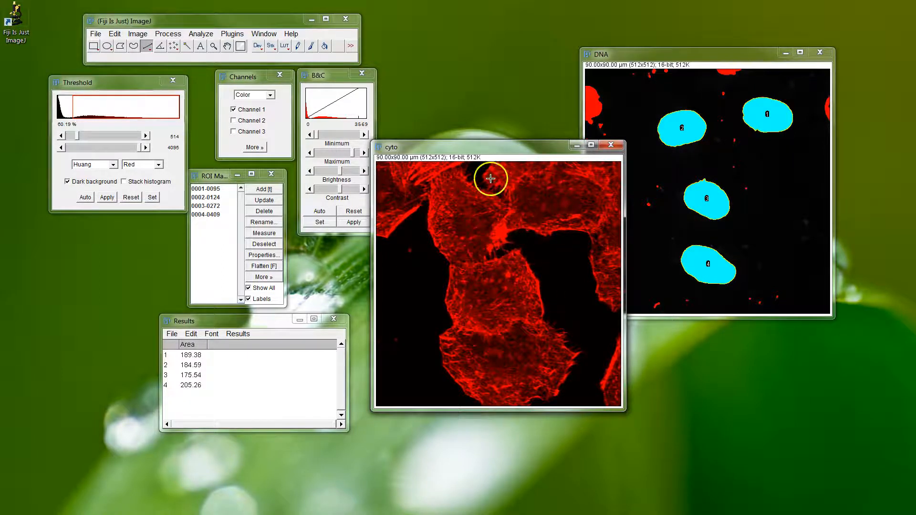
{"action": "left_click_drag", "start_coordinate": [480, 147], "coordinate": [466, 165]}
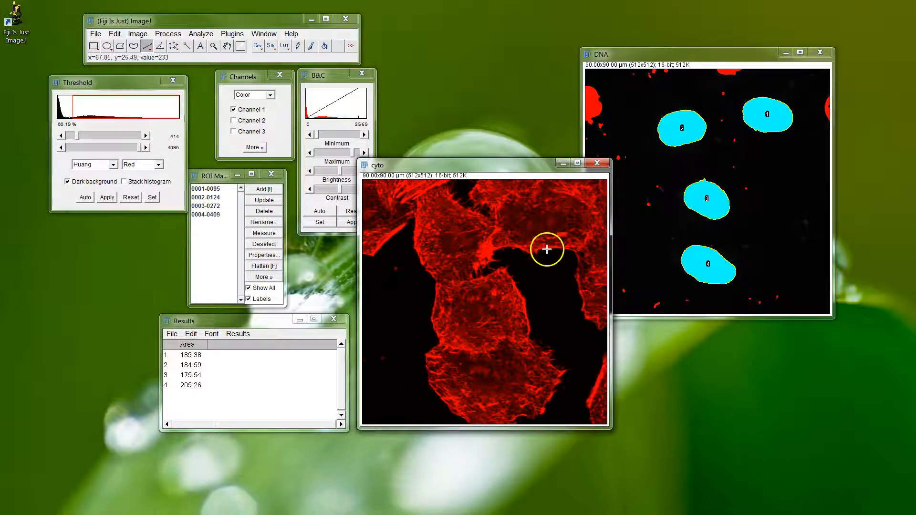
{"action": "left_click_drag", "start_coordinate": [489, 167], "coordinate": [494, 168]}
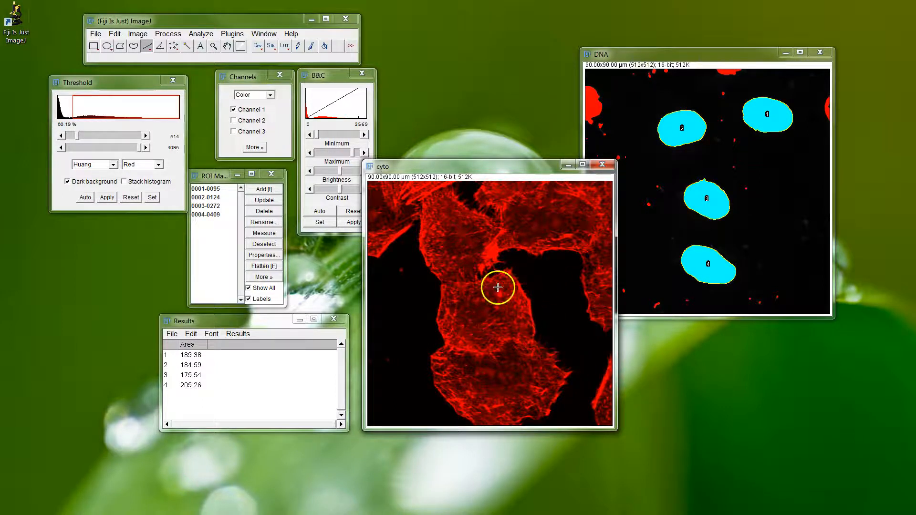
{"action": "left_click_drag", "start_coordinate": [431, 171], "coordinate": [428, 178]}
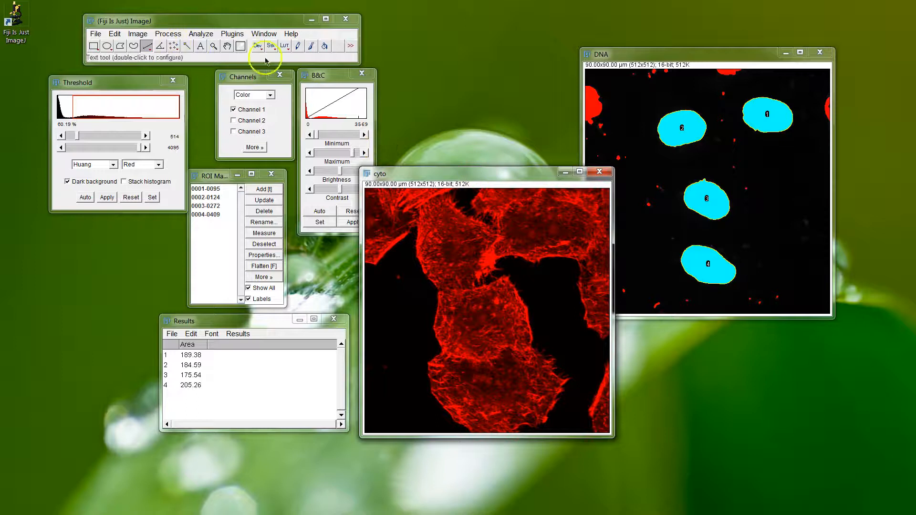
Apply a grayscale lookup table to the cyto image.
{"action": "left_click", "coordinate": [284, 48]}
{"action": "left_click", "coordinate": [302, 57]}
{"action": "left_click_drag", "start_coordinate": [457, 176], "coordinate": [429, 191]}
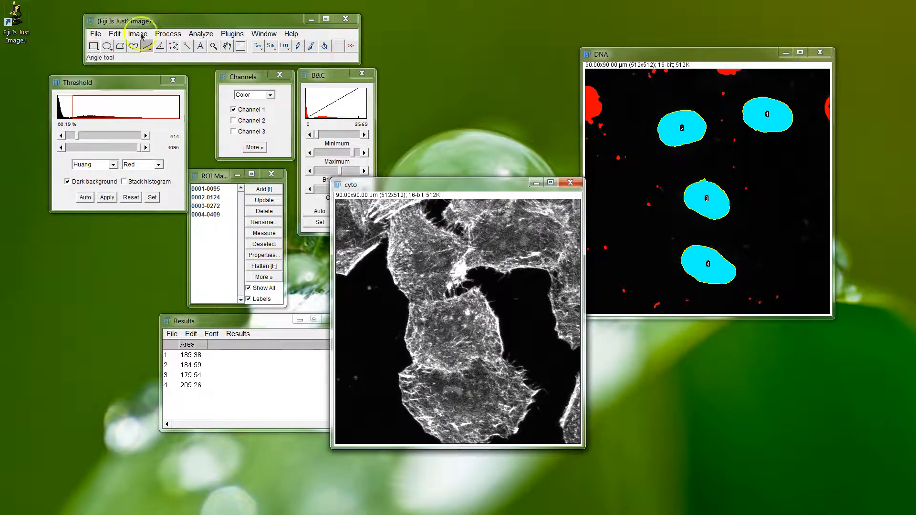
Start the threshold adjustment on the cyto image.
{"action": "left_click", "coordinate": [172, 38]}
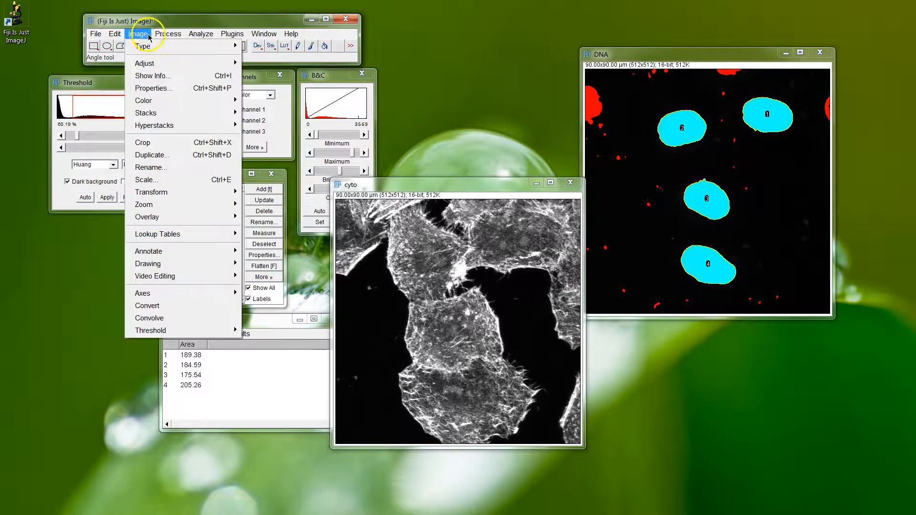
{"action": "mouse_move", "coordinate": [165, 70]}
{"action": "left_click", "coordinate": [265, 100]}
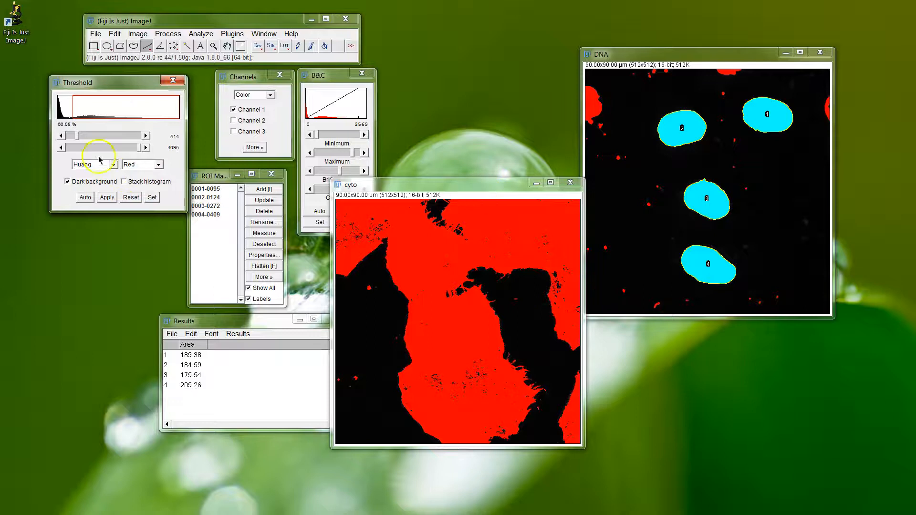
Try lower threshold levels of 1674, 466 and 498 on the cyto image.
{"action": "left_click_drag", "start_coordinate": [81, 136], "coordinate": [96, 136]}
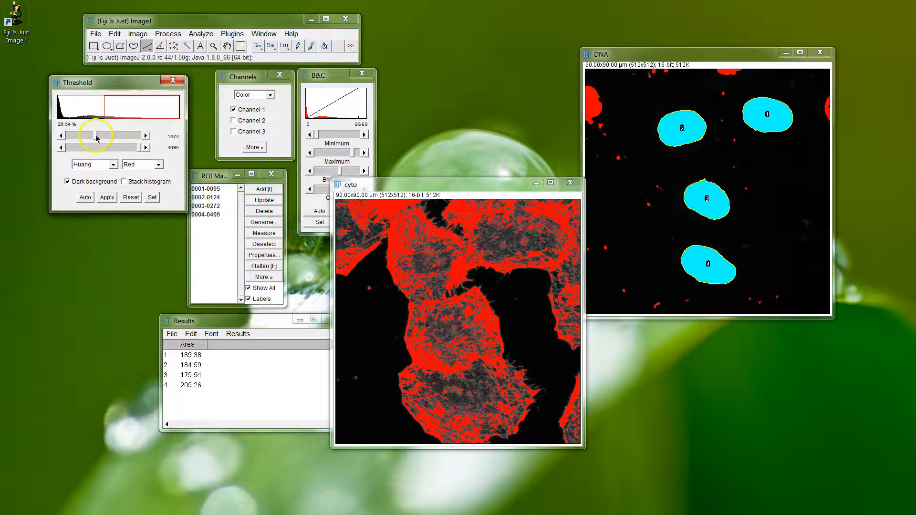
{"action": "left_click_drag", "start_coordinate": [84, 134], "coordinate": [73, 135]}
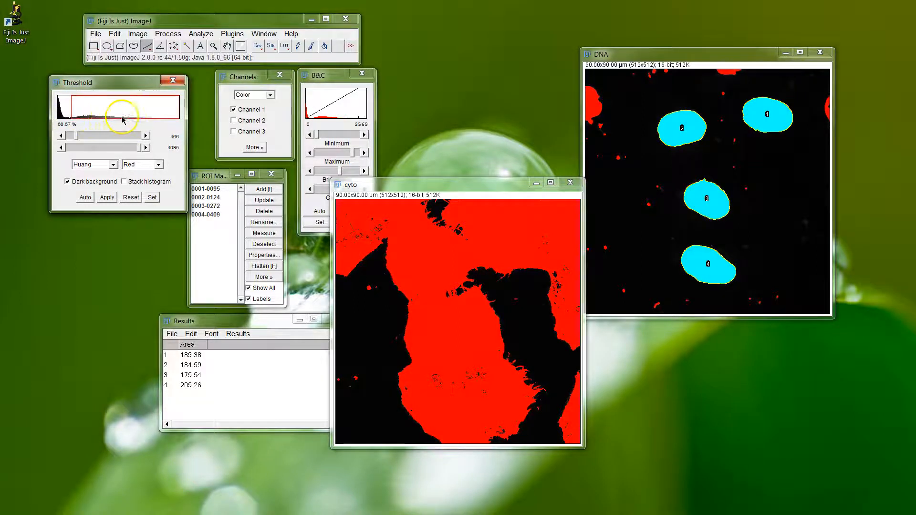
{"action": "left_click", "coordinate": [74, 138]}
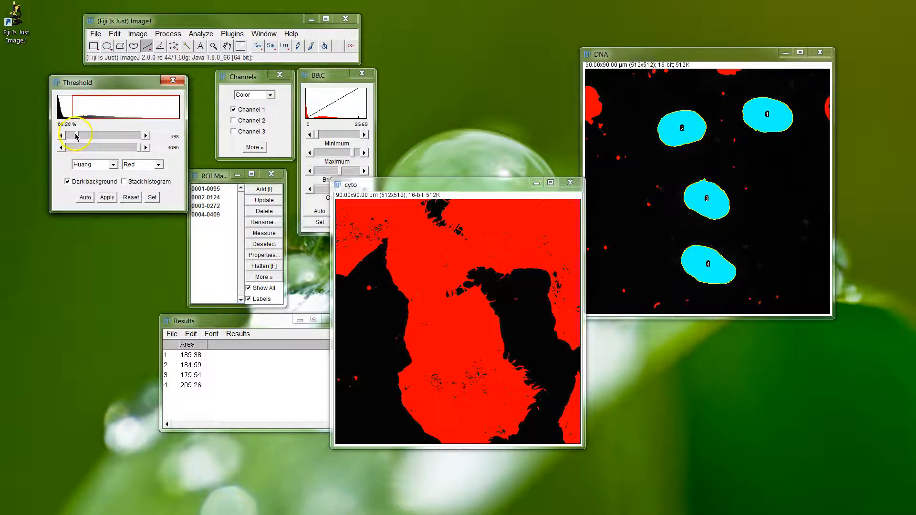
Try the IJ_IsoData and Otsu automatic threshold methods on the cyto image.
{"action": "left_click", "coordinate": [110, 164]}
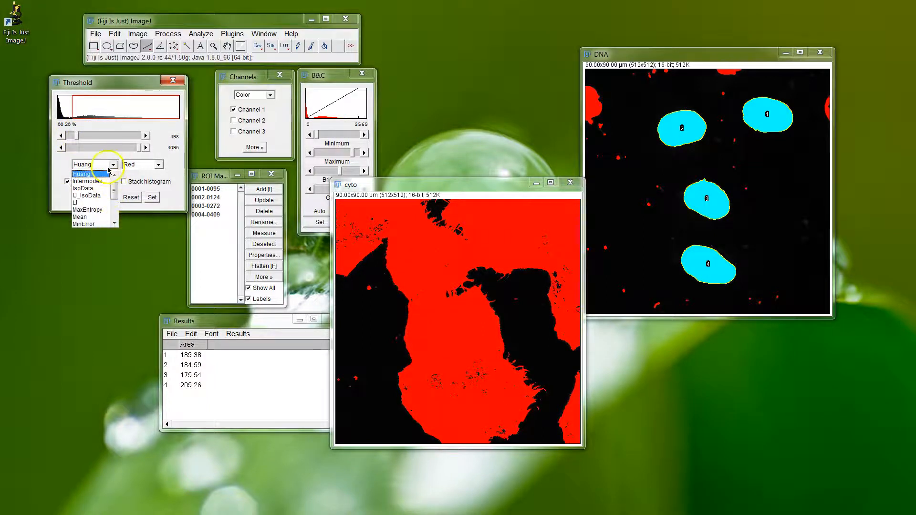
{"action": "left_click", "coordinate": [115, 165]}
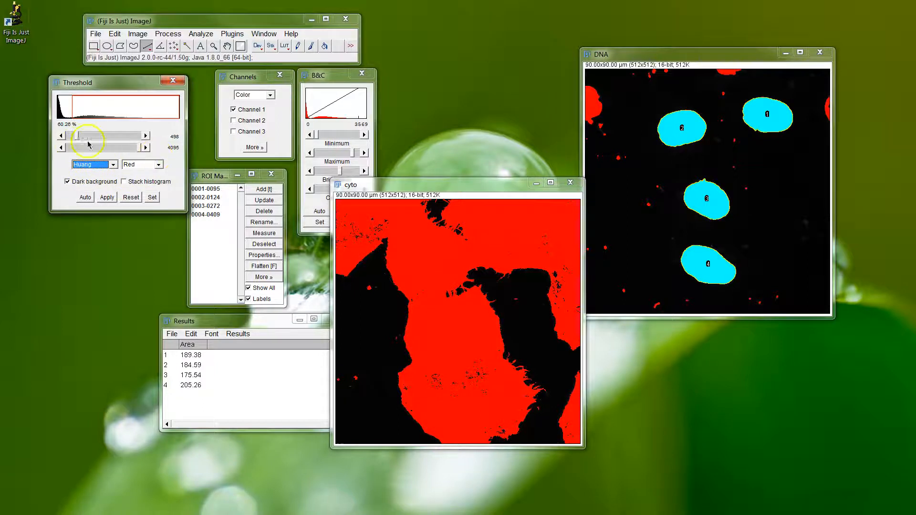
{"action": "left_click", "coordinate": [115, 167]}
{"action": "left_click", "coordinate": [96, 196]}
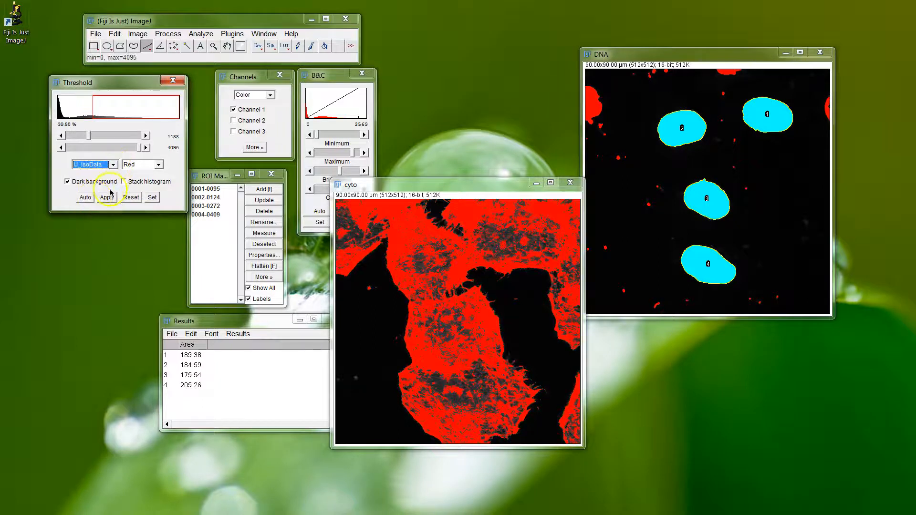
{"action": "left_click", "coordinate": [113, 165]}
{"action": "left_click", "coordinate": [86, 225]}
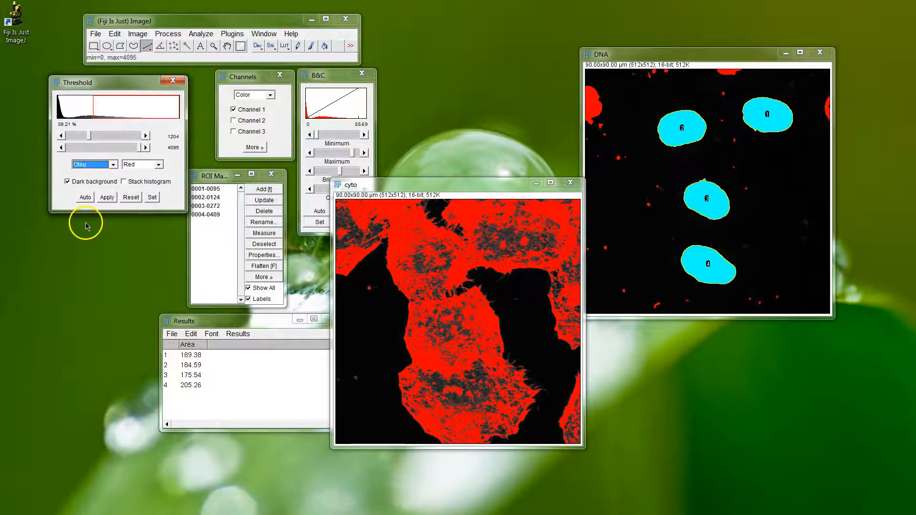
Choose the Li threshold method and apply it to turn the cyto image into a binary mask.
{"action": "left_click", "coordinate": [113, 166]}
{"action": "scroll", "coordinate": [114, 214], "scroll_direction": "up", "scroll_amount": 2}
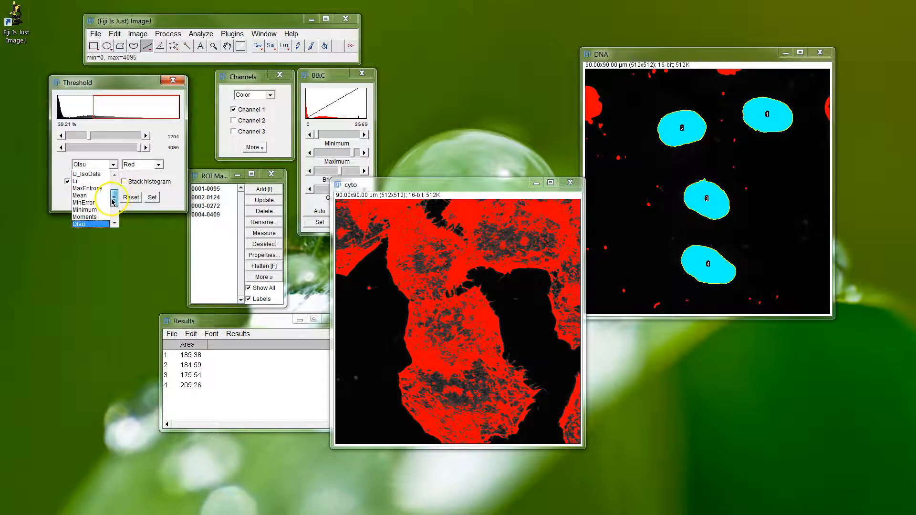
{"action": "left_click", "coordinate": [82, 186]}
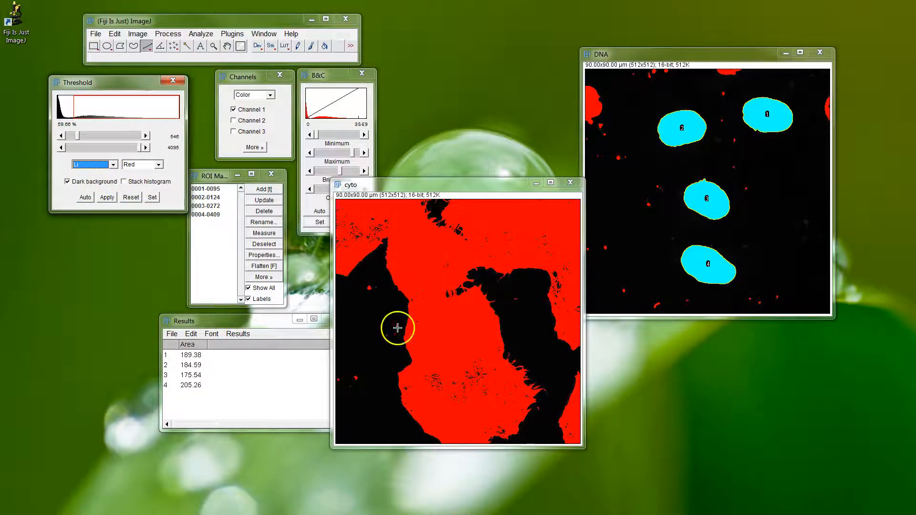
{"action": "left_click", "coordinate": [109, 197]}
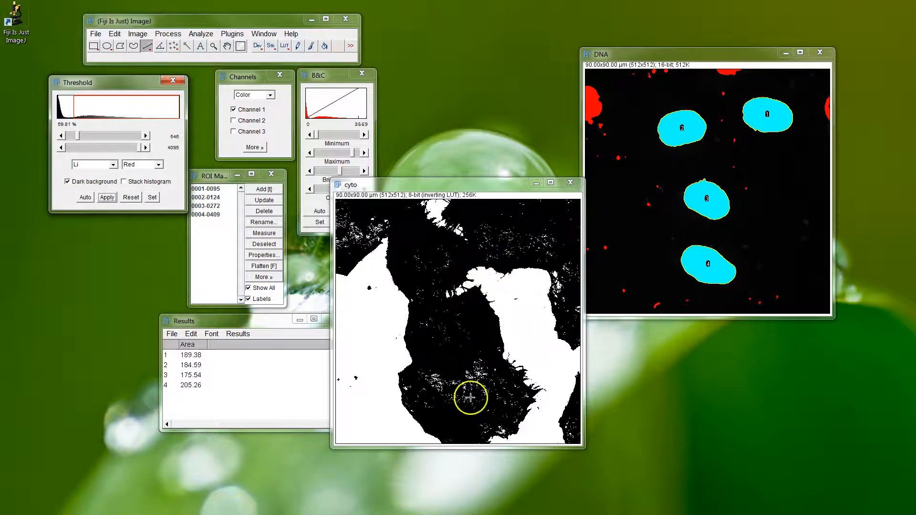
Run the binary Close operation on the cyto mask to close small gaps inside the cells.
{"action": "left_click", "coordinate": [168, 33]}
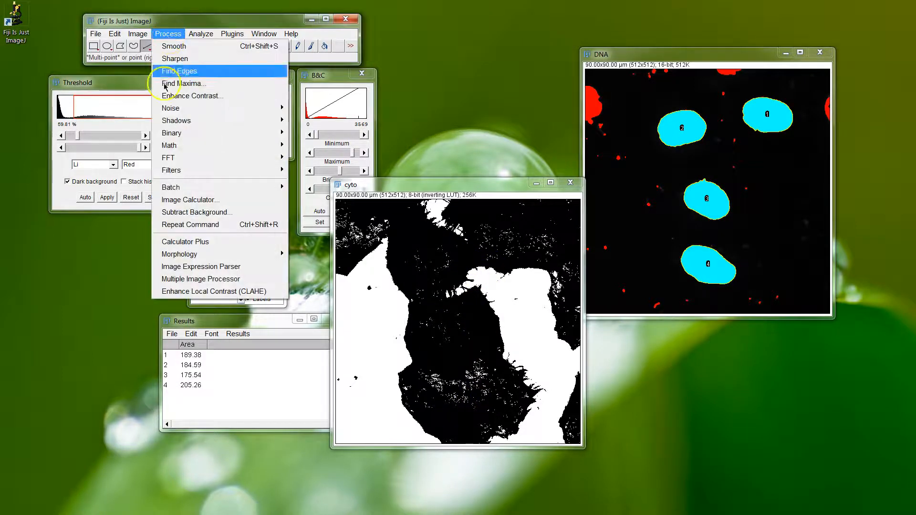
{"action": "mouse_move", "coordinate": [180, 137]}
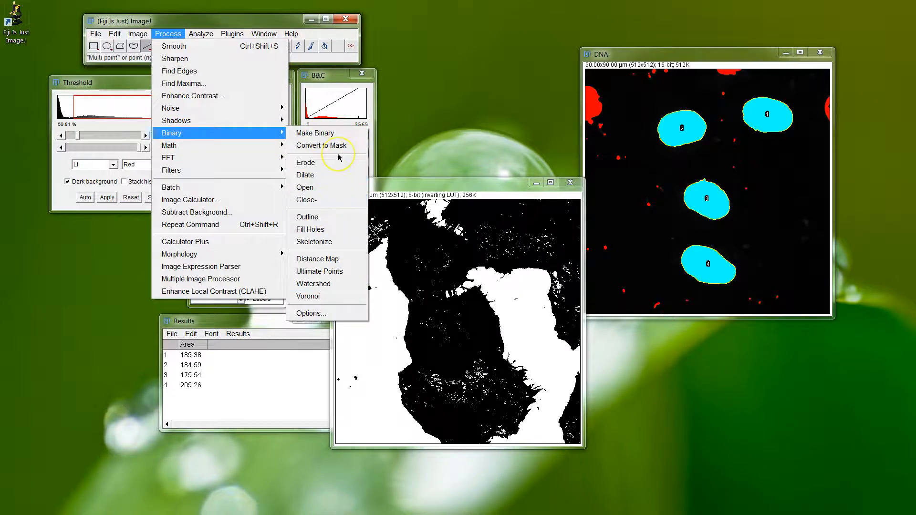
{"action": "left_click", "coordinate": [315, 165]}
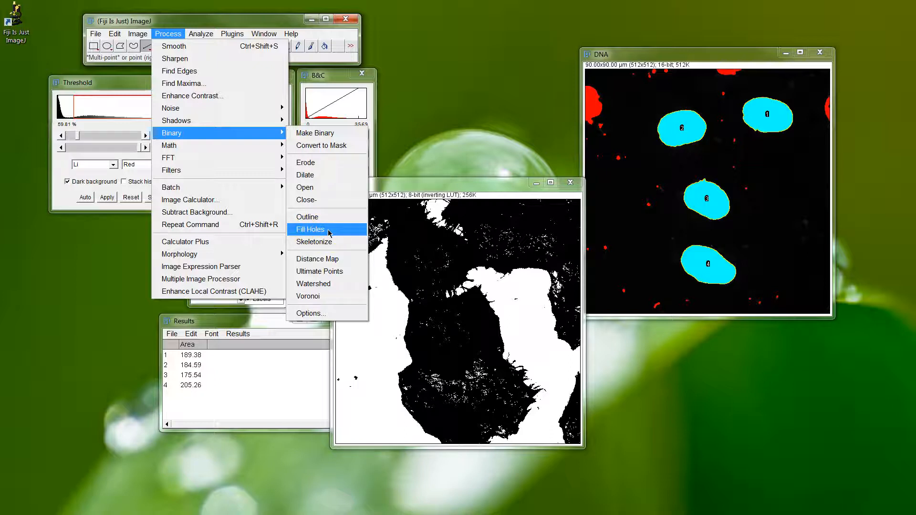
{"action": "left_click", "coordinate": [317, 203]}
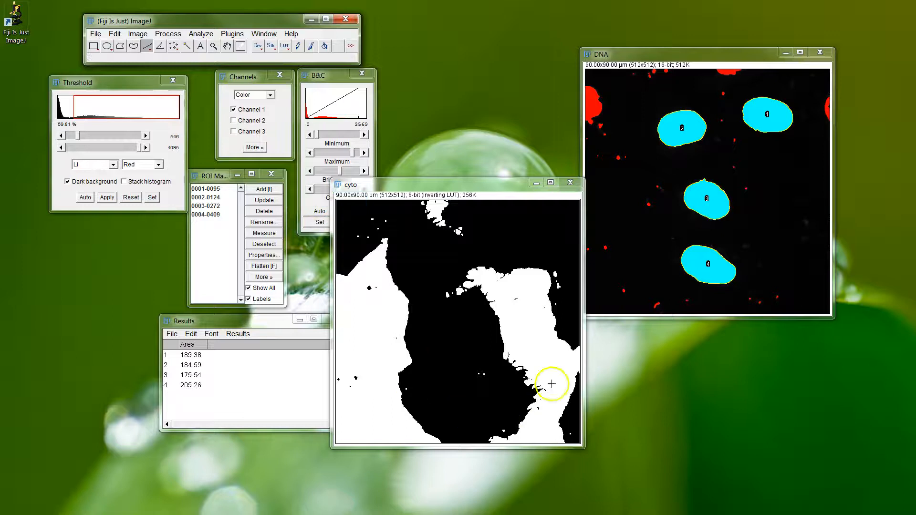
Run the binary Fill Holes operation on the cyto mask.
{"action": "left_click", "coordinate": [168, 34]}
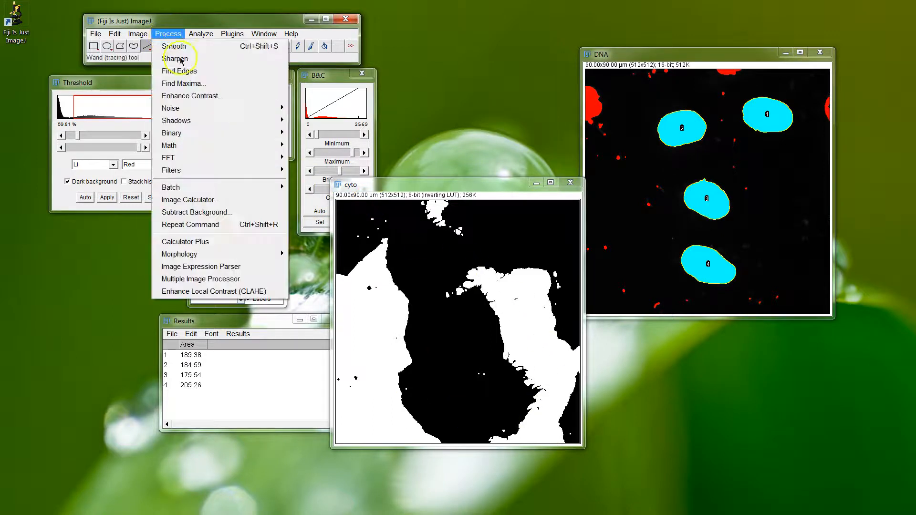
{"action": "mouse_move", "coordinate": [234, 133]}
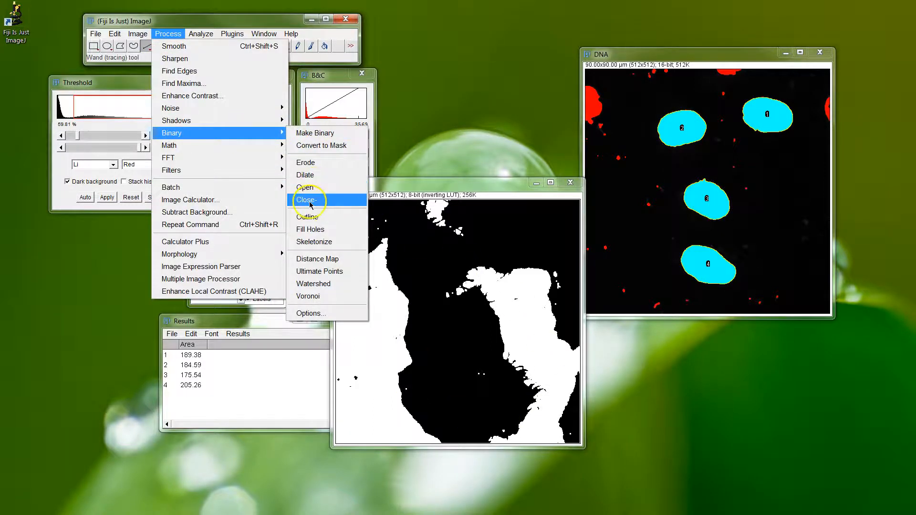
{"action": "left_click", "coordinate": [323, 233]}
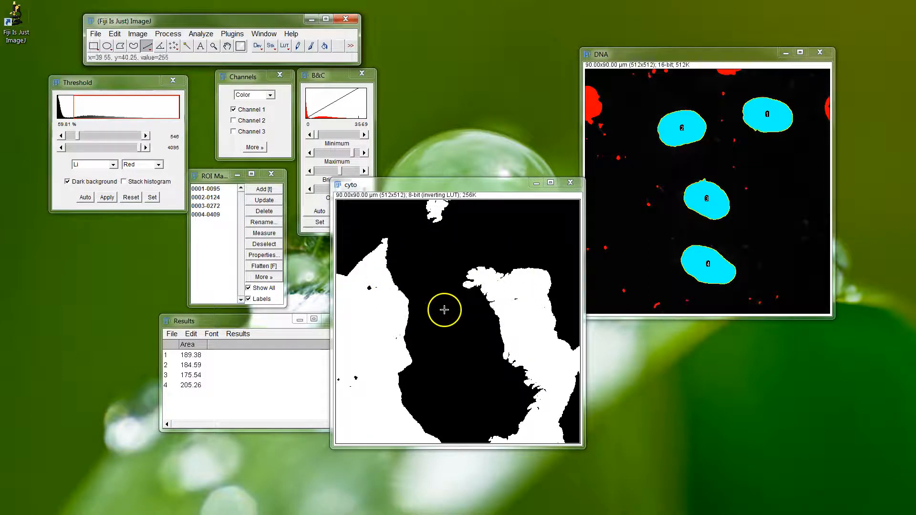
Run the binary Watershed operation on the cyto mask to separate the touching cells.
{"action": "left_click", "coordinate": [168, 33]}
{"action": "mouse_move", "coordinate": [204, 133]}
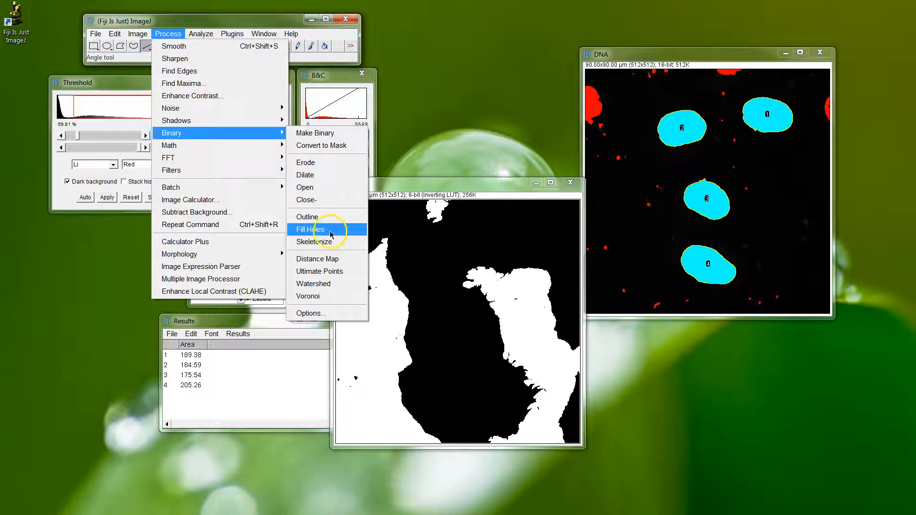
{"action": "left_click", "coordinate": [332, 287]}
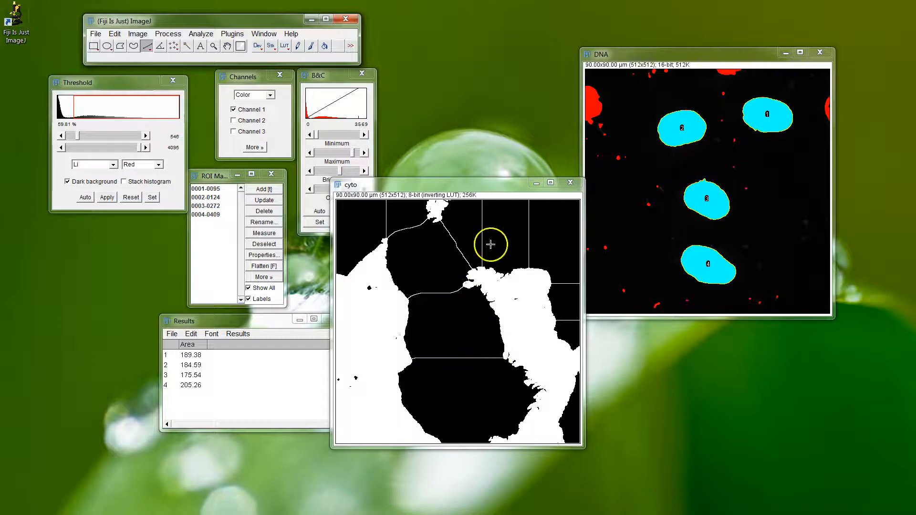
Restore the MAX_HeLaCells_02.lsm image and place it beside the cyto mask for comparison.
{"action": "left_click_drag", "start_coordinate": [476, 186], "coordinate": [378, 185]}
{"action": "left_click", "coordinate": [434, 485]}
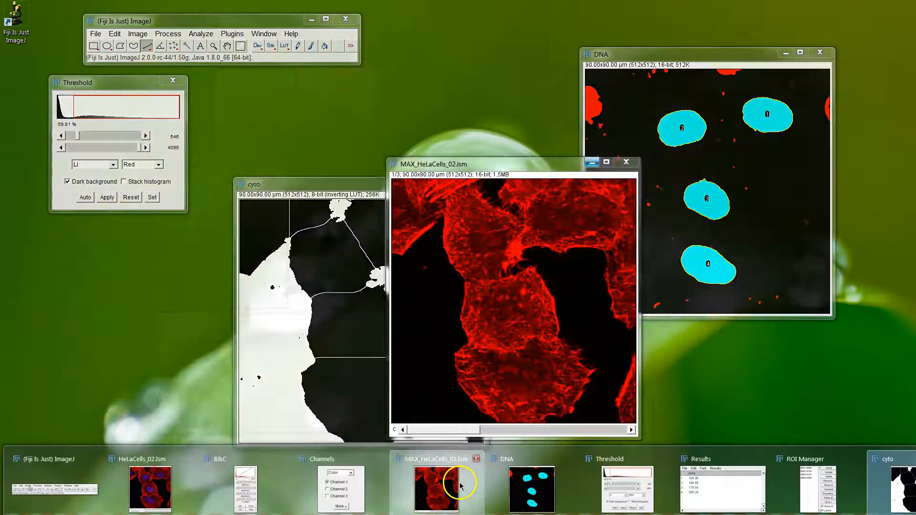
{"action": "left_click_drag", "start_coordinate": [511, 185], "coordinate": [614, 187]}
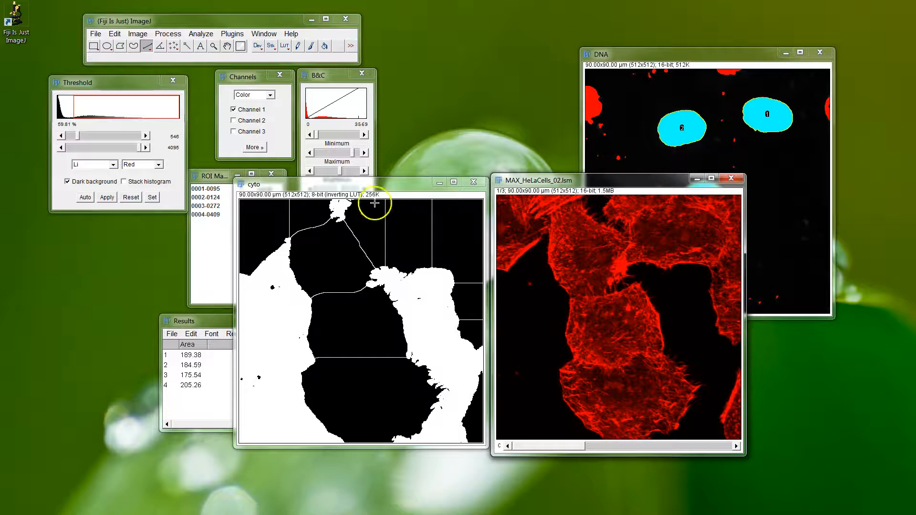
Analyze the cyto mask's particles with size 3000-Infinity pixels and circularity 0.20-1.00, excluding edges and discarding the previous measurements.
{"action": "left_click", "coordinate": [371, 181]}
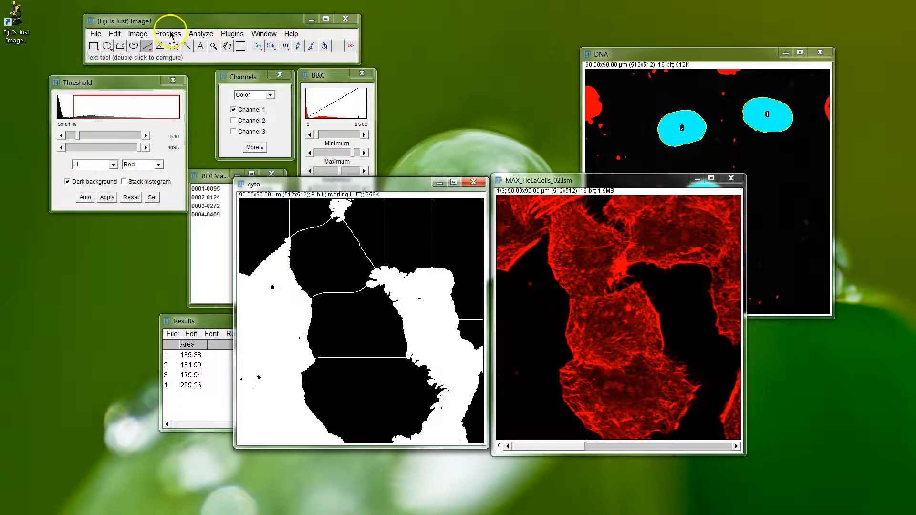
{"action": "left_click", "coordinate": [200, 34]}
{"action": "left_click_drag", "start_coordinate": [357, 187], "coordinate": [403, 126]}
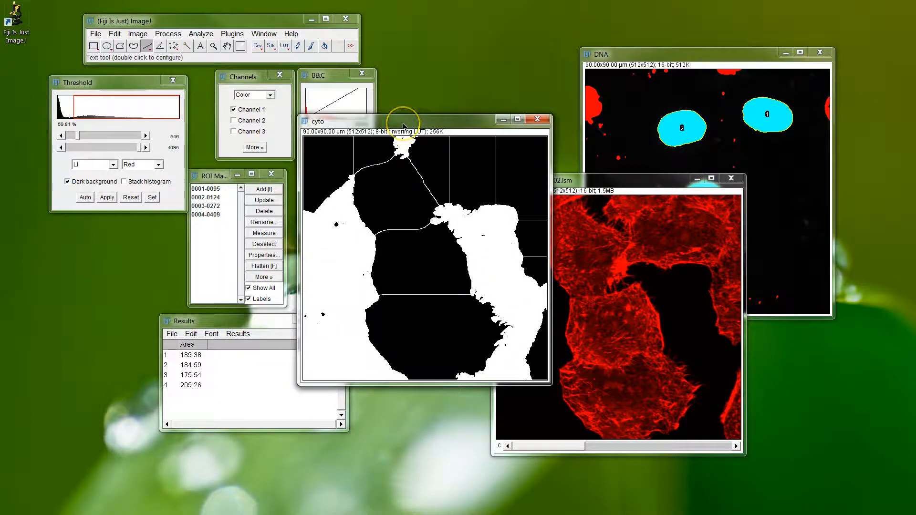
{"action": "left_click", "coordinate": [201, 34]}
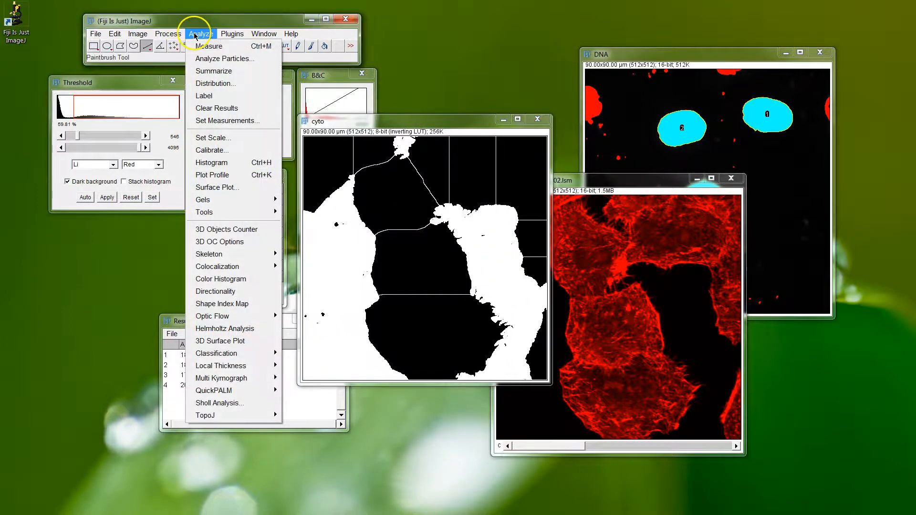
{"action": "left_click", "coordinate": [213, 55]}
{"action": "left_click_drag", "start_coordinate": [493, 99], "coordinate": [133, 199]}
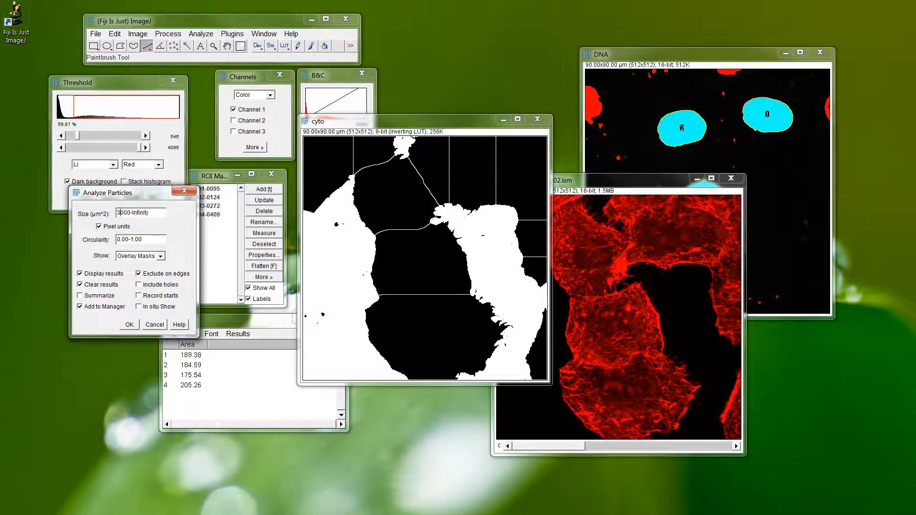
{"action": "left_click", "coordinate": [125, 240]}
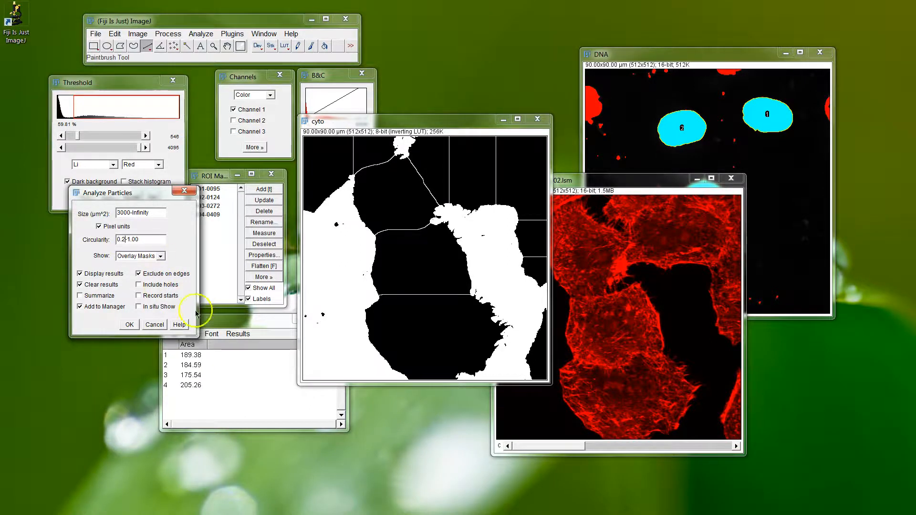
{"action": "left_click", "coordinate": [129, 323]}
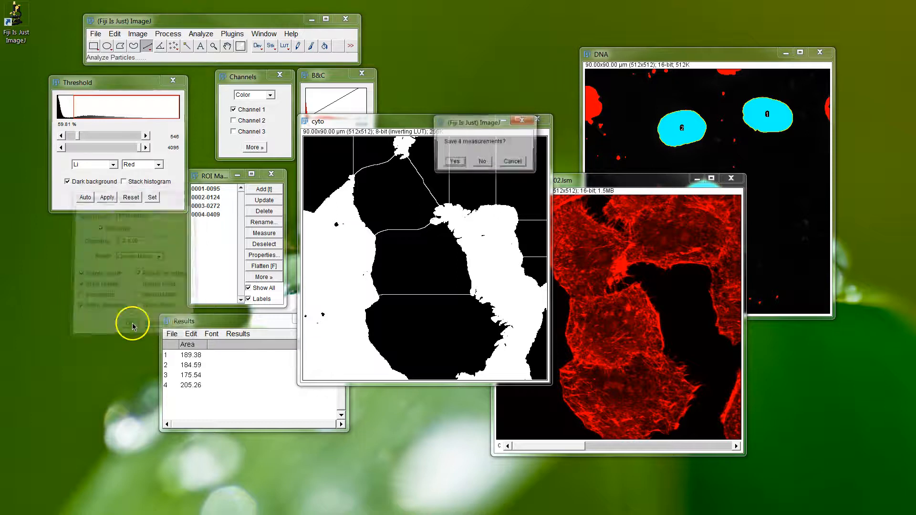
{"action": "left_click", "coordinate": [478, 166]}
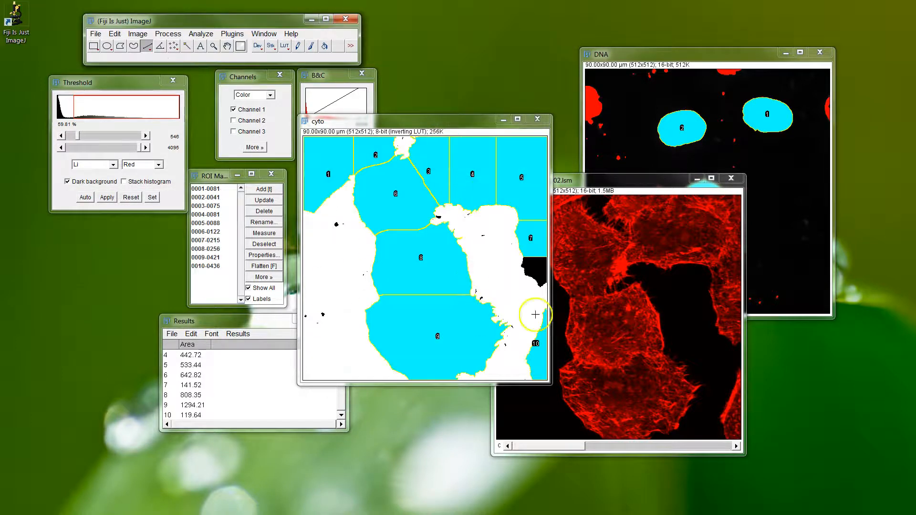
Repeat the particle analysis on the cyto mask with size 6000-Infinity pixels, without saving the previous measurements.
{"action": "left_click", "coordinate": [201, 33]}
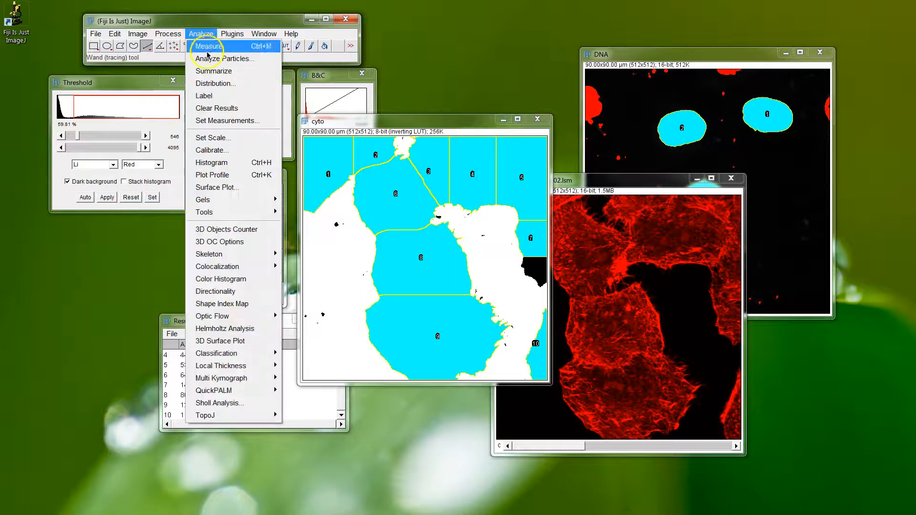
{"action": "left_click", "coordinate": [219, 23]}
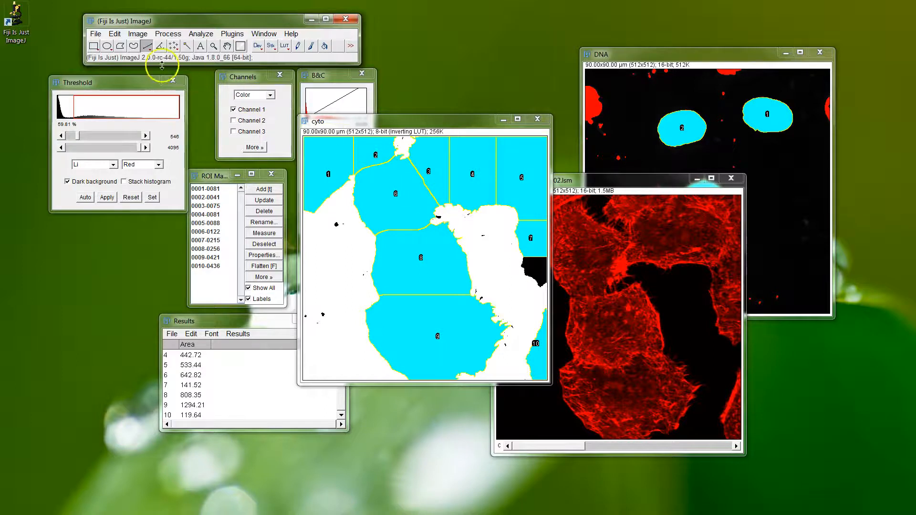
{"action": "left_click", "coordinate": [94, 45]}
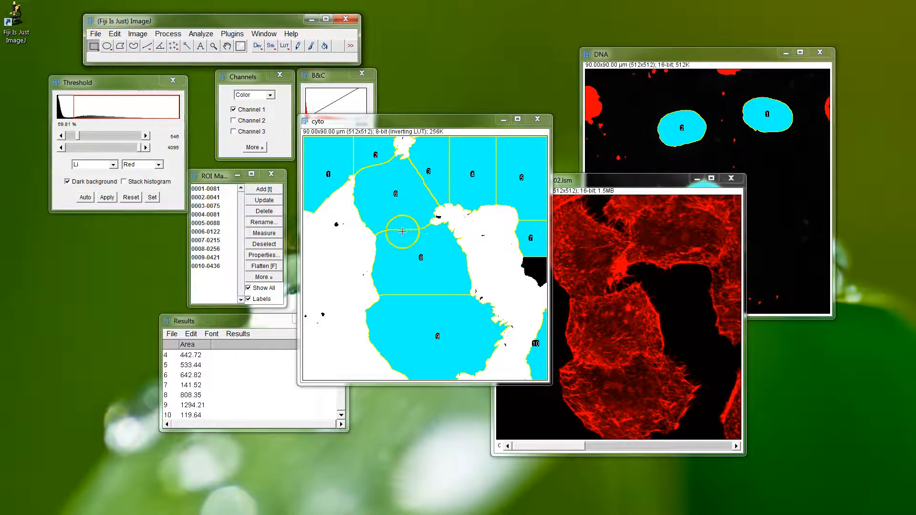
{"action": "left_click", "coordinate": [210, 35]}
{"action": "left_click", "coordinate": [221, 58]}
{"action": "left_click_drag", "start_coordinate": [472, 104], "coordinate": [208, 218]}
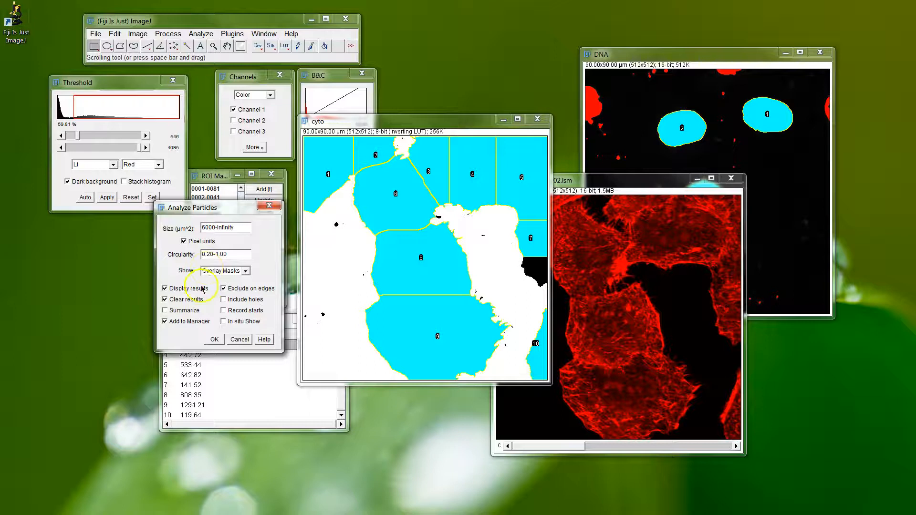
{"action": "left_click", "coordinate": [214, 339]}
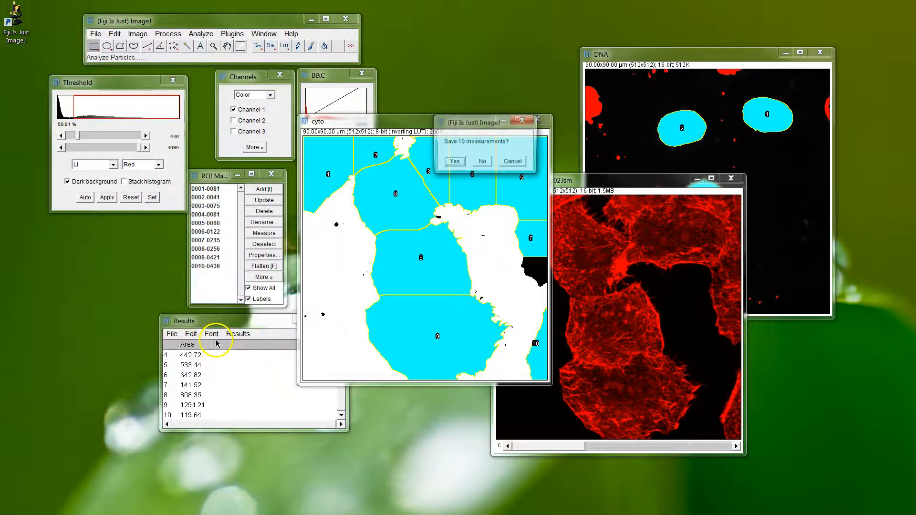
{"action": "left_click", "coordinate": [480, 166]}
Rerun Analyze Particles on the cyto mask with size 9000-Infinity pixels, discarding the previous measurements.
{"action": "left_click", "coordinate": [198, 34]}
{"action": "left_click", "coordinate": [221, 58]}
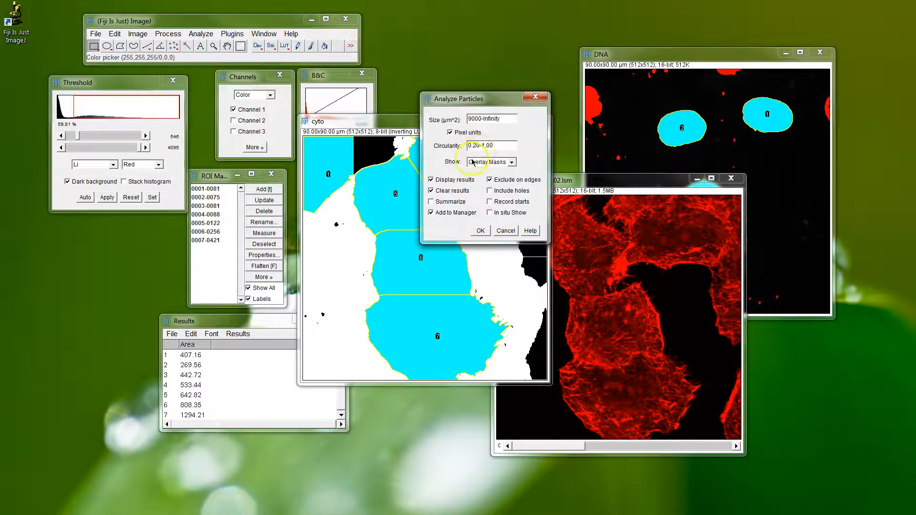
{"action": "left_click", "coordinate": [481, 235]}
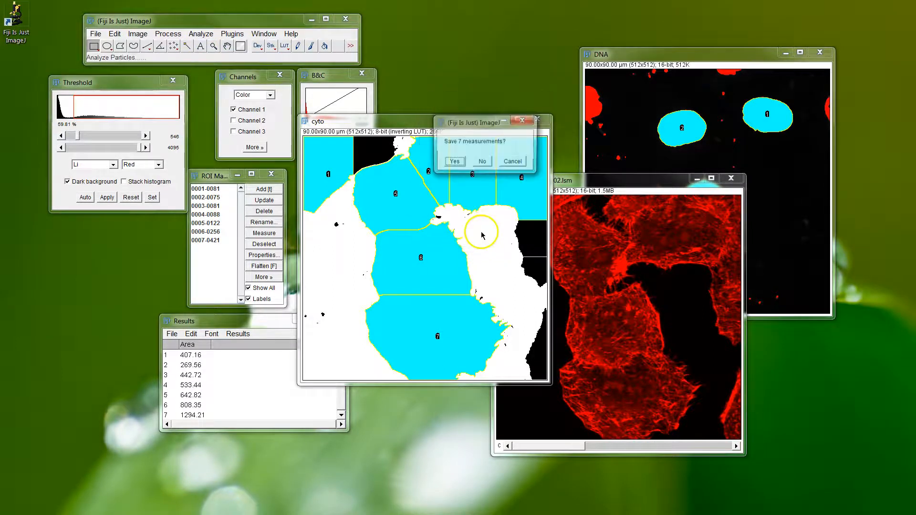
{"action": "left_click", "coordinate": [480, 160]}
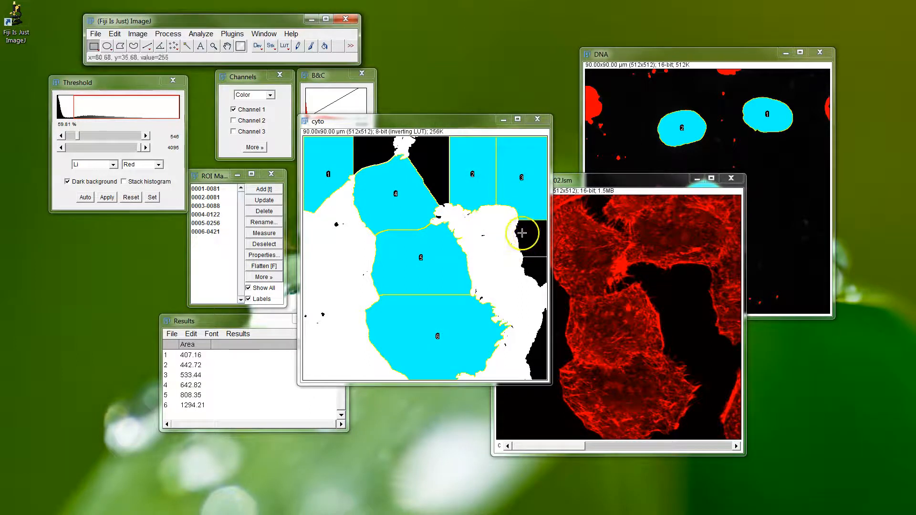
Analyze the cyto mask's particles again with a minimum size raised above 9000 pixels, discarding the previous measurements.
{"action": "left_click", "coordinate": [201, 35]}
{"action": "left_click", "coordinate": [220, 58]}
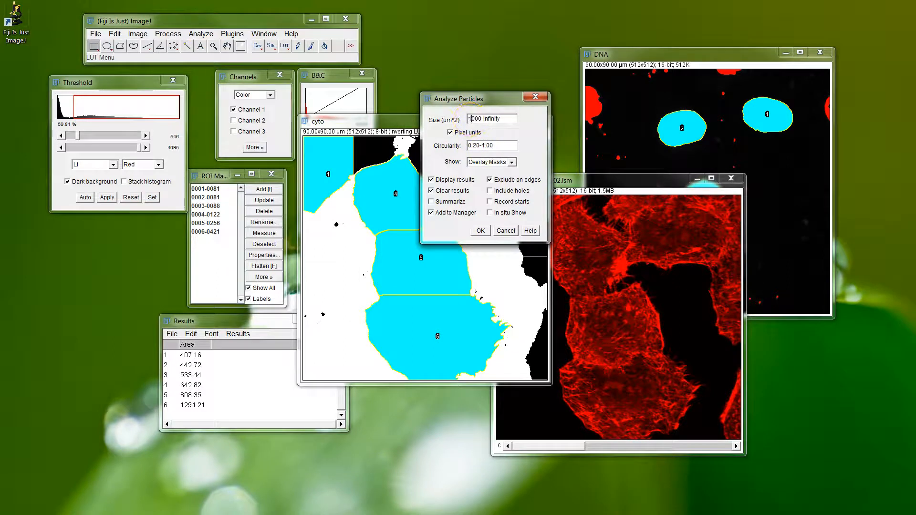
{"action": "left_click", "coordinate": [482, 231]}
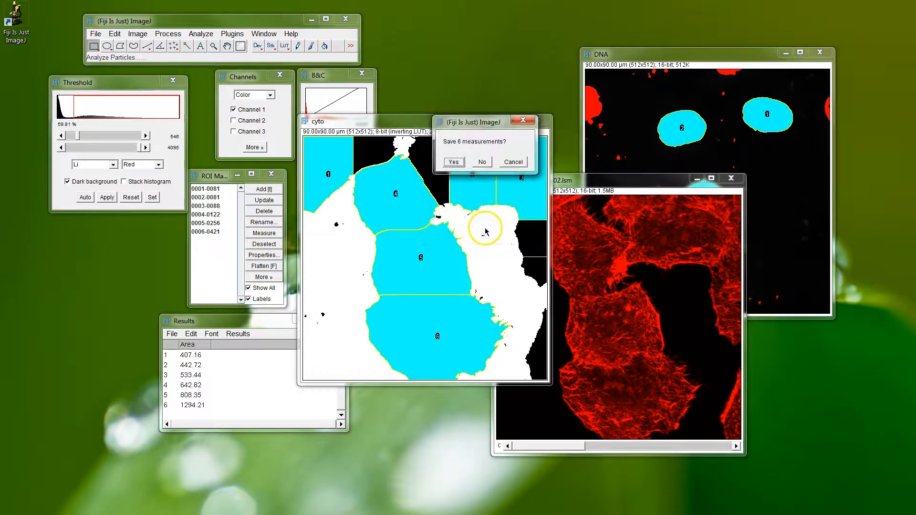
{"action": "left_click", "coordinate": [482, 163]}
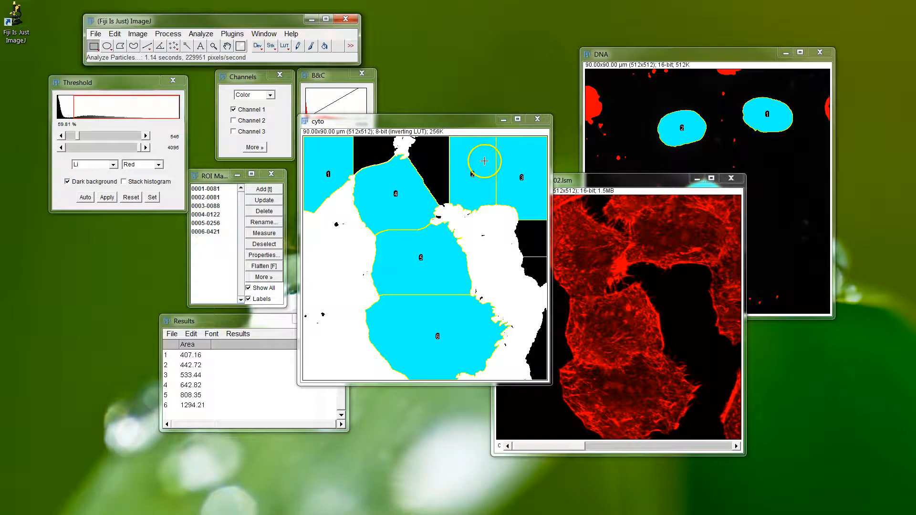
Analyze the cyto mask's particles with size 24000-Infinity pixels to keep only the large central cells, discarding the previous measurements.
{"action": "left_click", "coordinate": [201, 34]}
{"action": "left_click", "coordinate": [220, 58]}
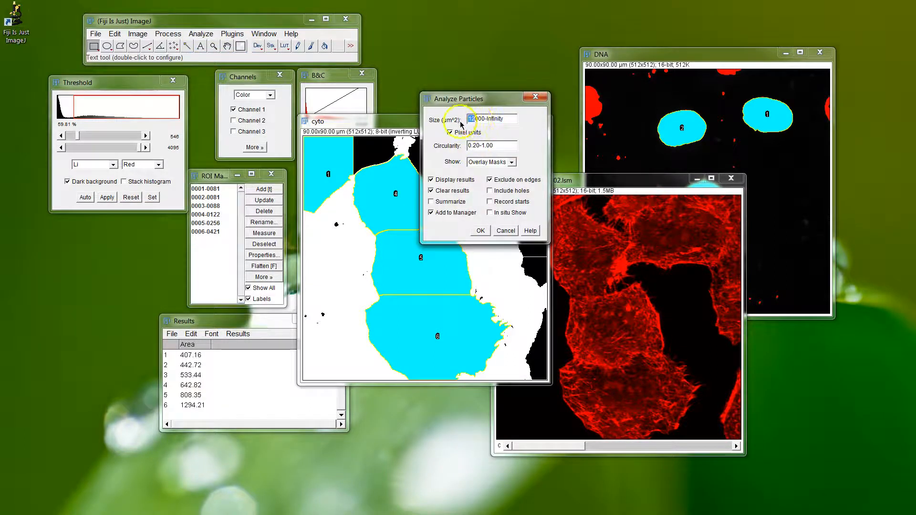
{"action": "left_click", "coordinate": [480, 231]}
{"action": "left_click", "coordinate": [482, 161]}
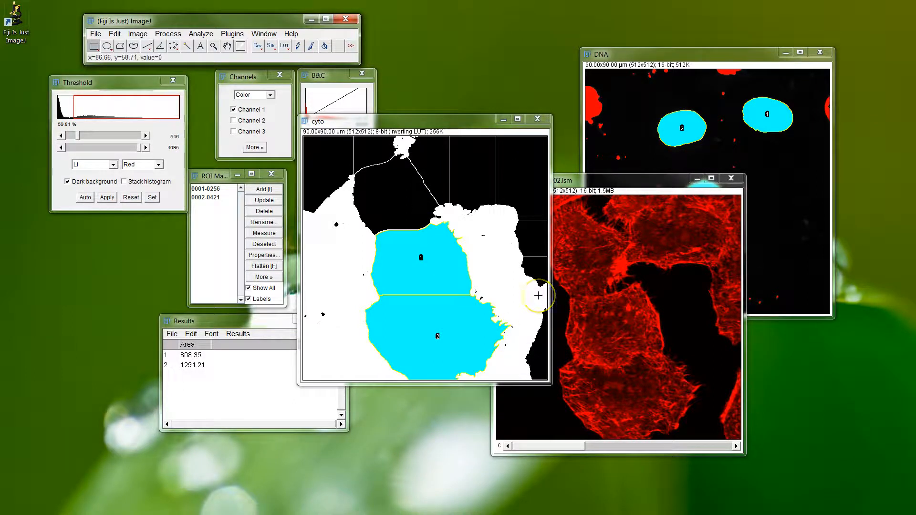
Move the Results table clear of the cyto mask and select the second particle's row to examine its area.
{"action": "left_click", "coordinate": [464, 151]}
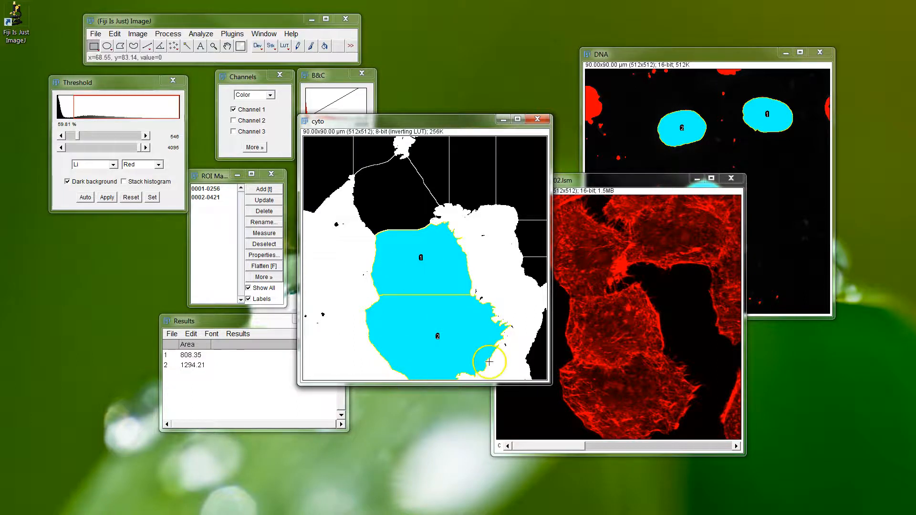
{"action": "left_click_drag", "start_coordinate": [292, 321], "coordinate": [225, 315]}
{"action": "left_click", "coordinate": [128, 360]}
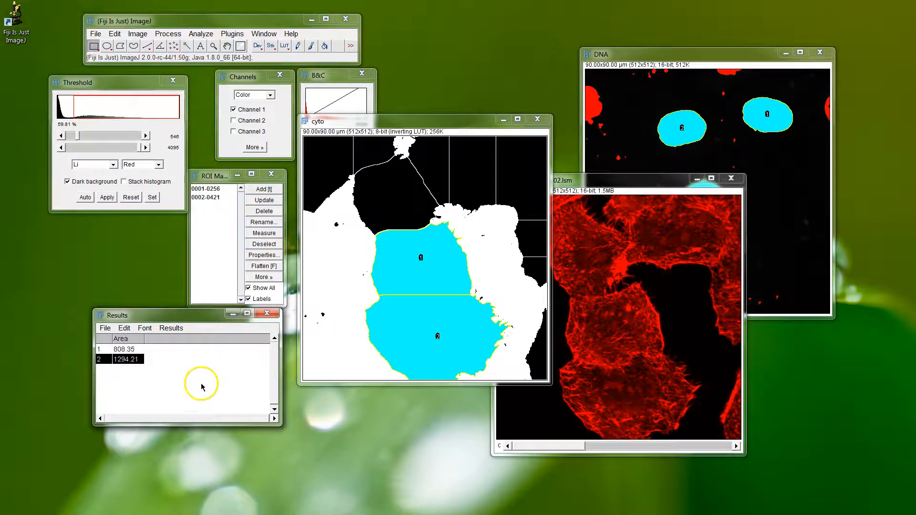
{"action": "left_click_drag", "start_coordinate": [205, 318], "coordinate": [202, 314]}
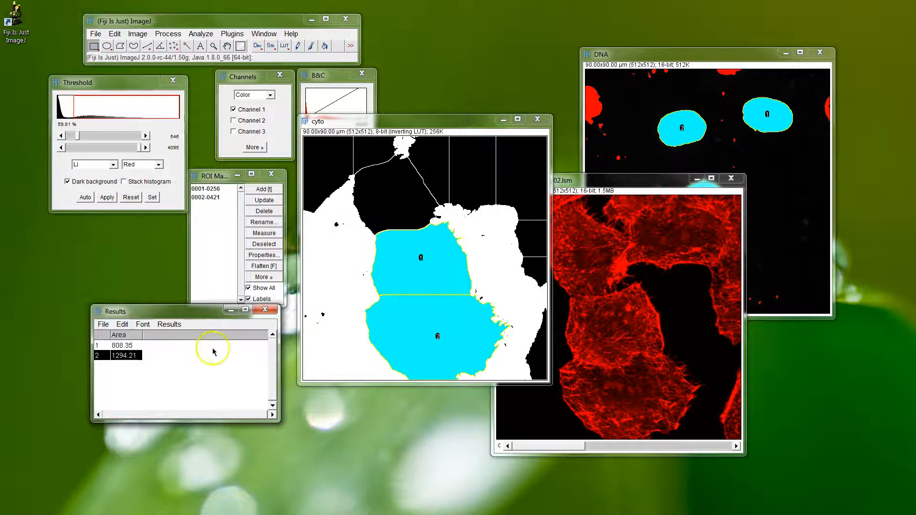
Set the pixel width and pixel height of the cyto image to 1 in its image properties.
{"action": "left_click", "coordinate": [138, 34]}
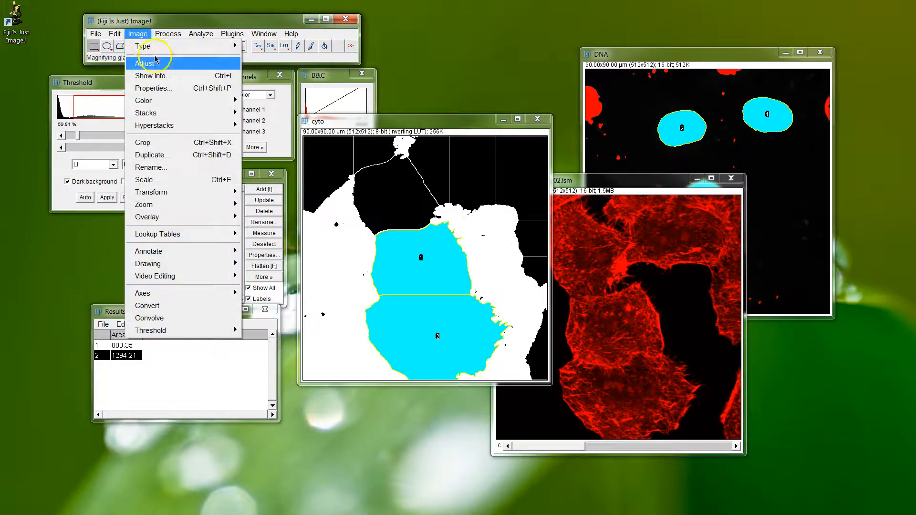
{"action": "left_click", "coordinate": [176, 94]}
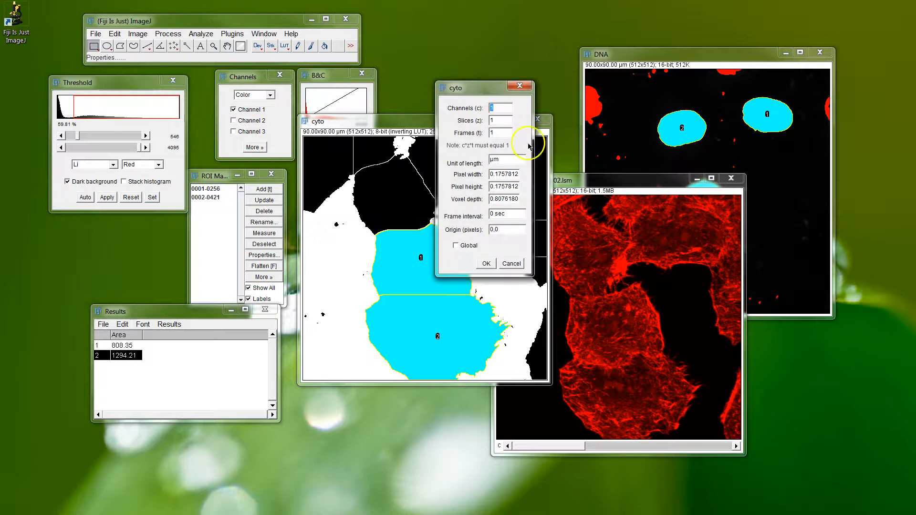
{"action": "left_click_drag", "start_coordinate": [474, 84], "coordinate": [230, 127]}
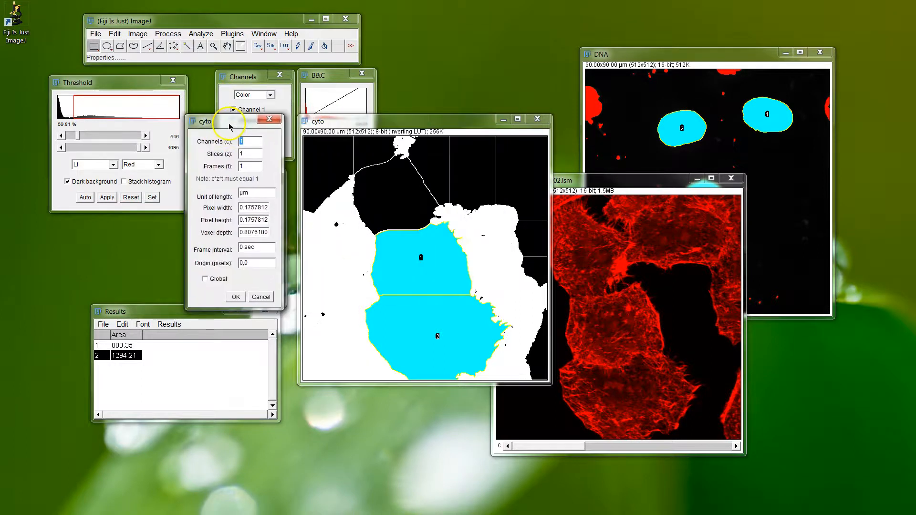
{"action": "left_click_drag", "start_coordinate": [245, 208], "coordinate": [293, 212]}
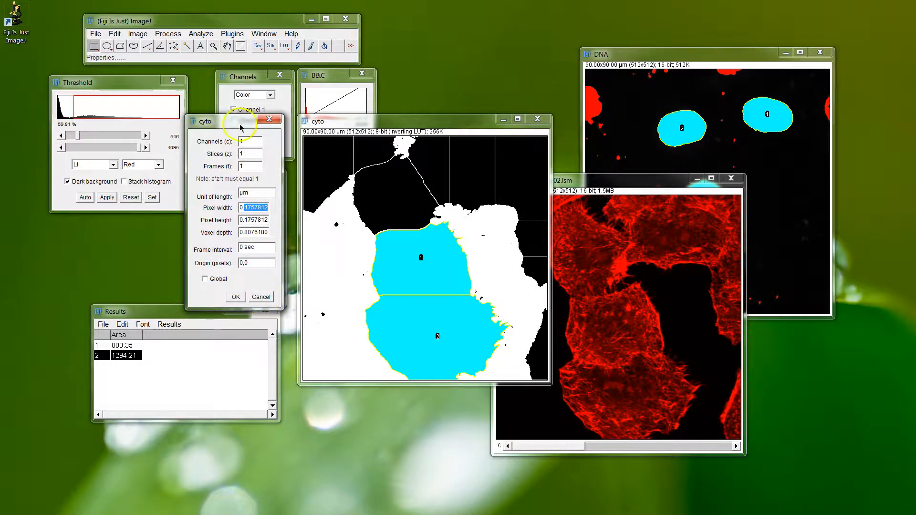
{"action": "left_click_drag", "start_coordinate": [240, 127], "coordinate": [231, 124]}
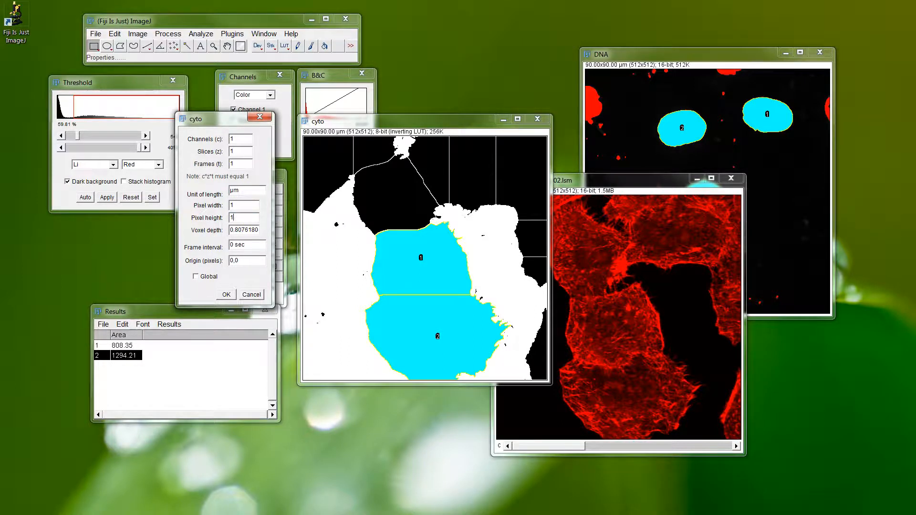
{"action": "left_click", "coordinate": [242, 231]}
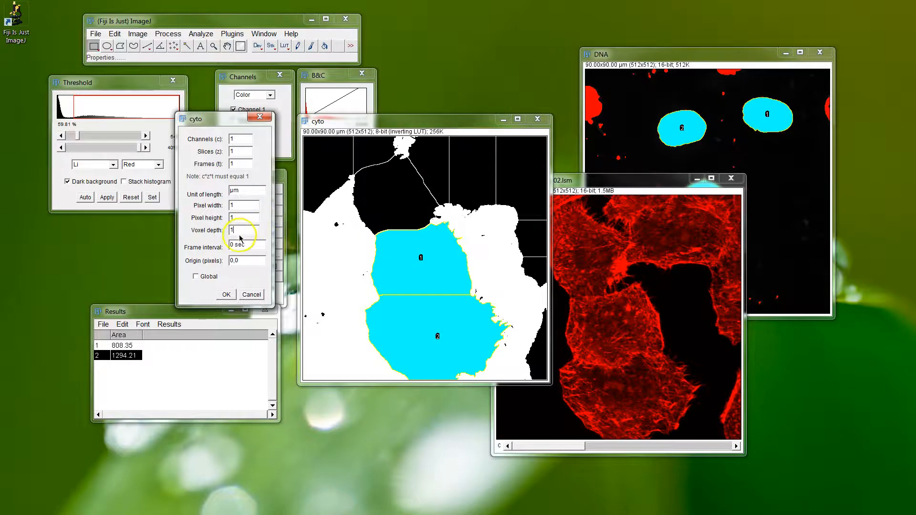
{"action": "left_click", "coordinate": [227, 296]}
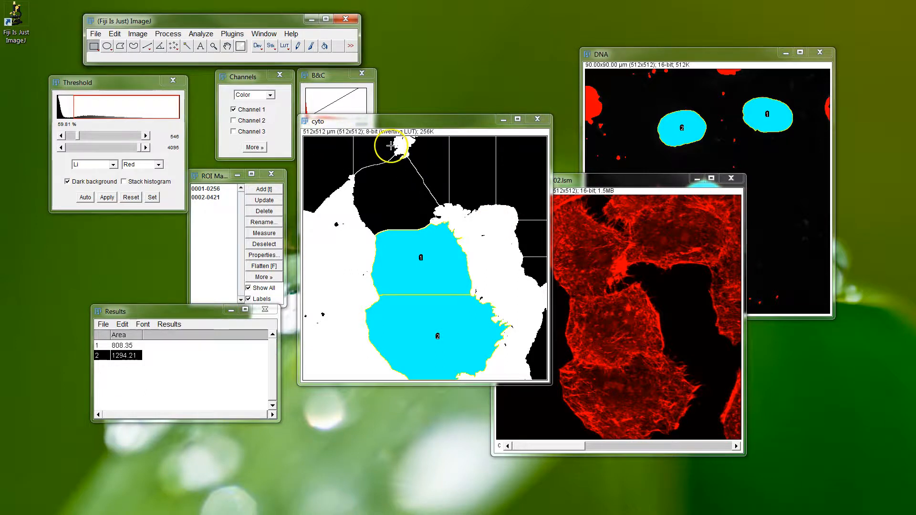
Measure the whole cyto image, and reanalyze its particles with Clear results off to compare the new areas in the Results table.
{"action": "left_click", "coordinate": [168, 34]}
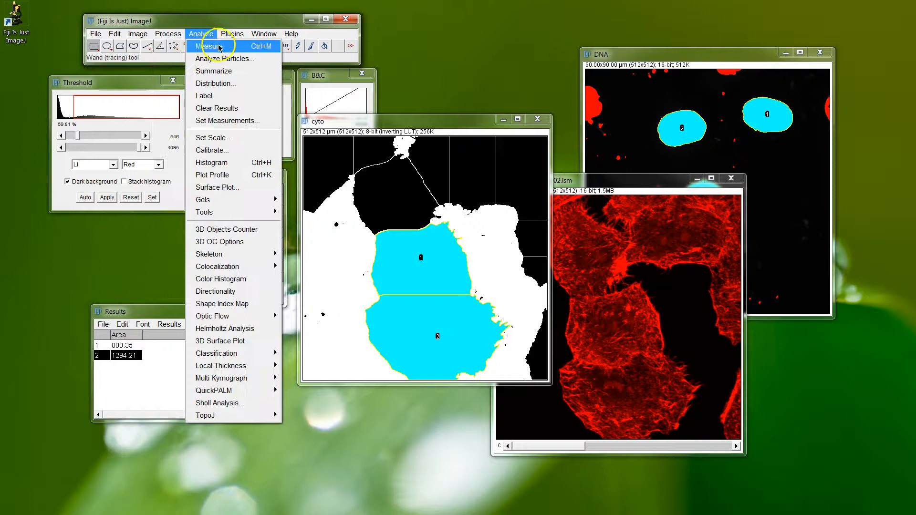
{"action": "left_click", "coordinate": [220, 47]}
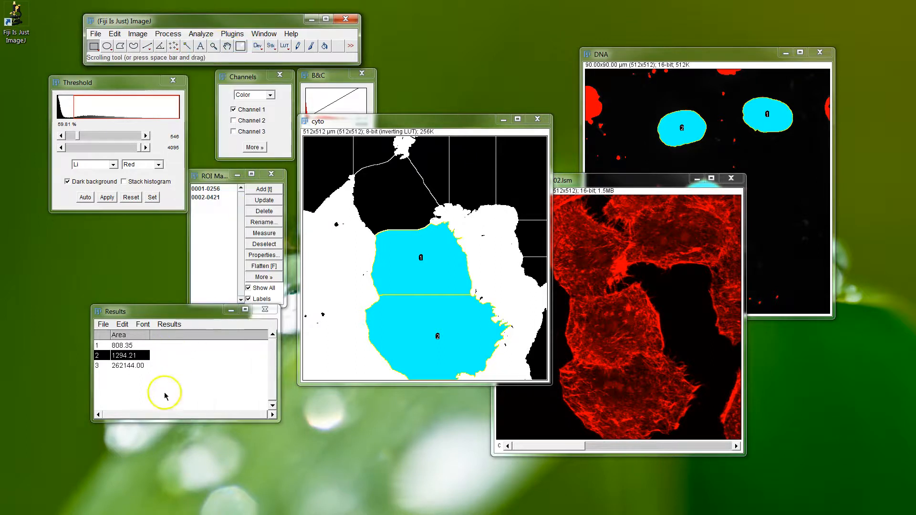
{"action": "left_click", "coordinate": [201, 34]}
{"action": "left_click", "coordinate": [215, 58]}
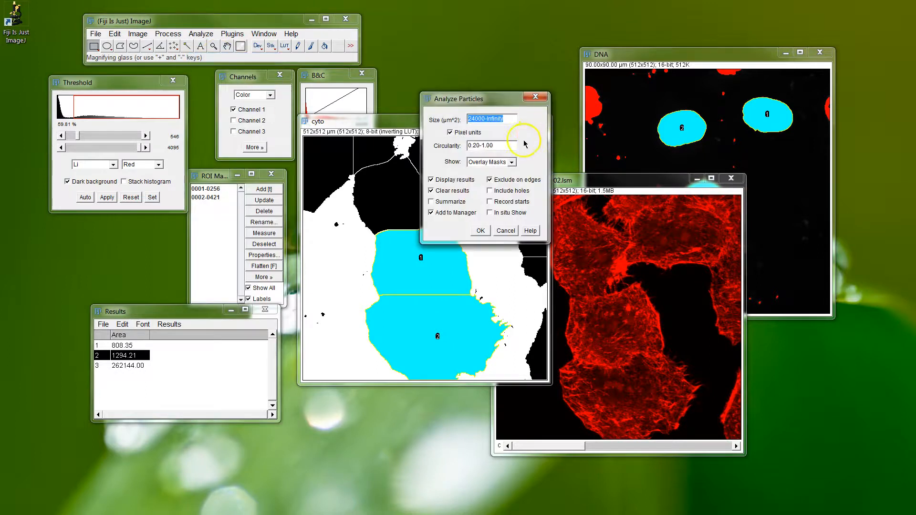
{"action": "left_click", "coordinate": [434, 191]}
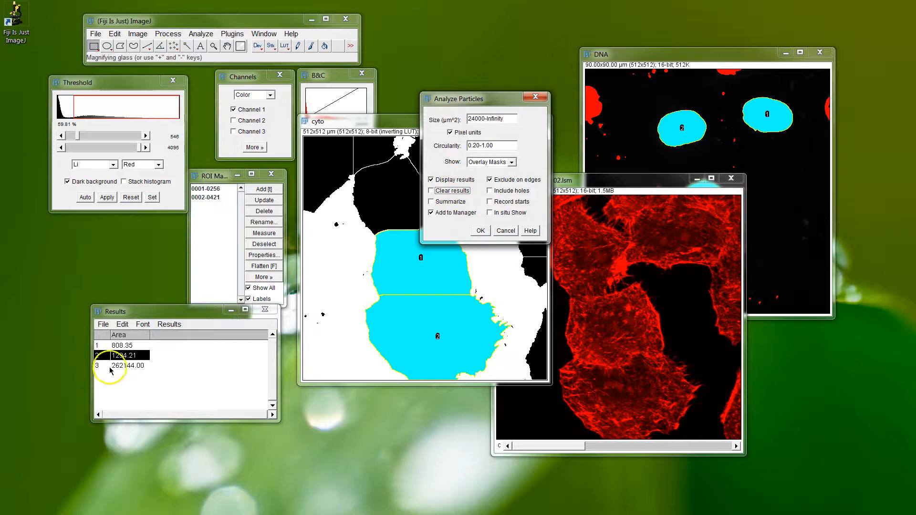
{"action": "left_click", "coordinate": [481, 230]}
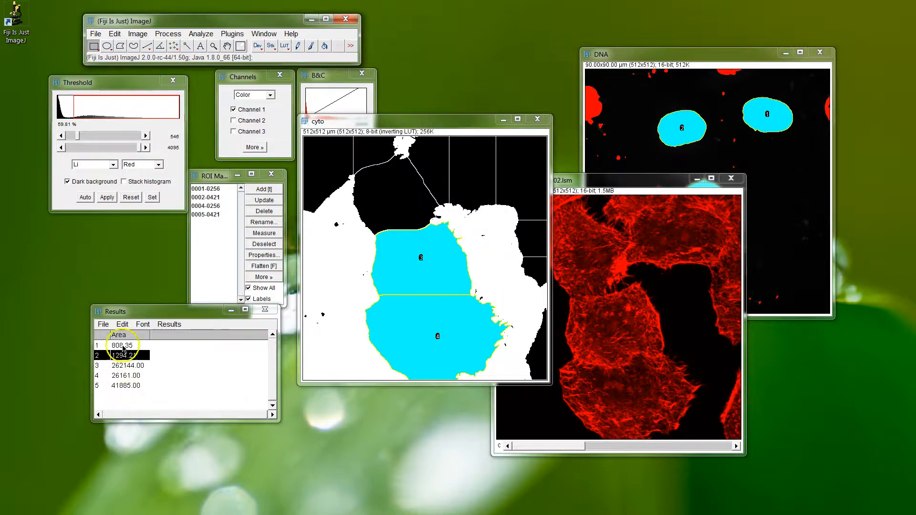
{"action": "left_click", "coordinate": [109, 375]}
{"action": "left_click", "coordinate": [111, 386]}
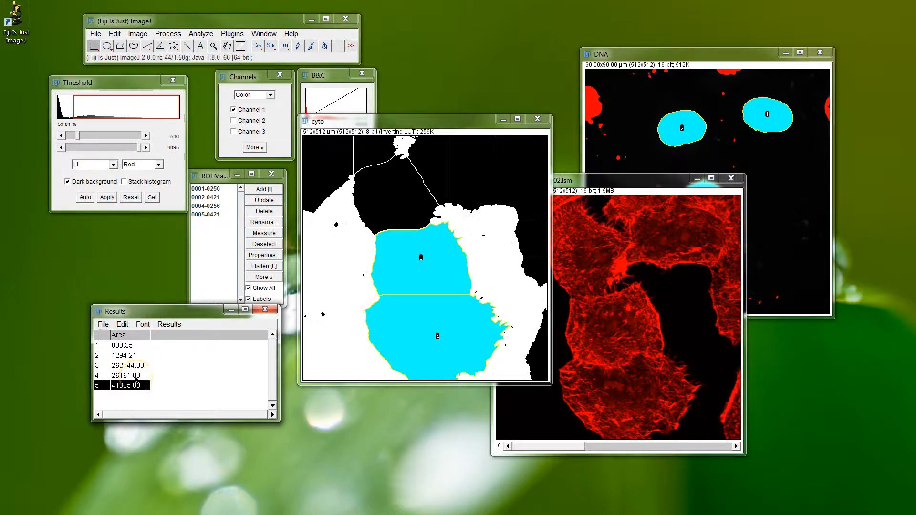
Compare the calibrated areas in rows 1 and 2 of the Results table with the pixel-based areas in rows 3 to 5.
{"action": "left_click", "coordinate": [136, 376]}
{"action": "left_click", "coordinate": [124, 346]}
{"action": "left_click", "coordinate": [123, 355]}
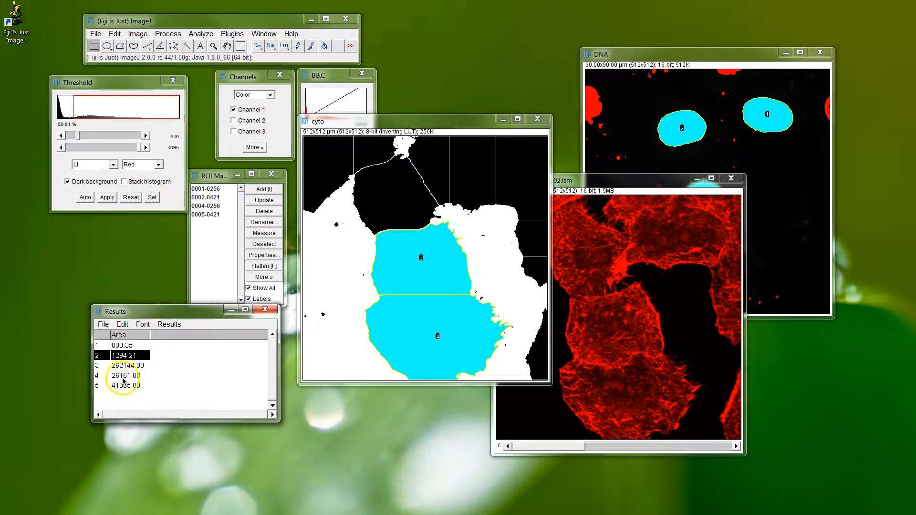
{"action": "left_click", "coordinate": [124, 378]}
{"action": "left_click", "coordinate": [125, 385]}
{"action": "left_click", "coordinate": [108, 367]}
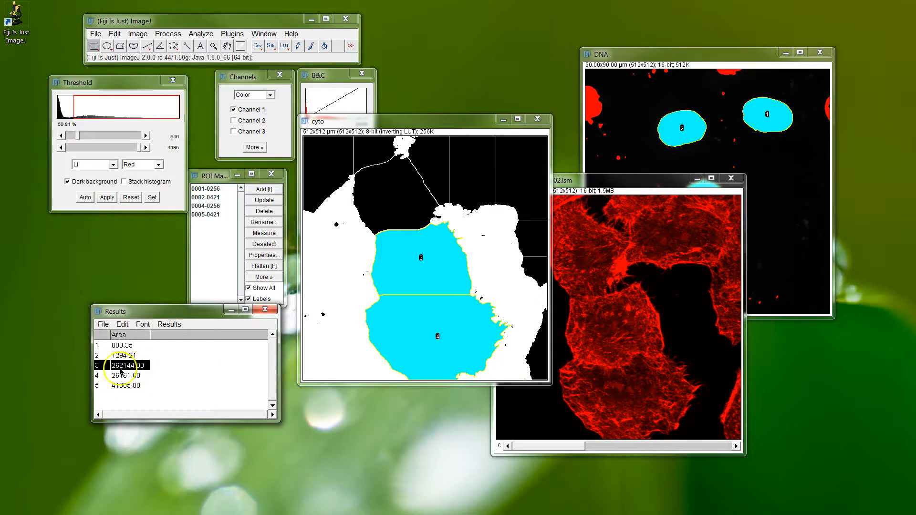
{"action": "left_click", "coordinate": [126, 377]}
{"action": "left_click", "coordinate": [128, 387]}
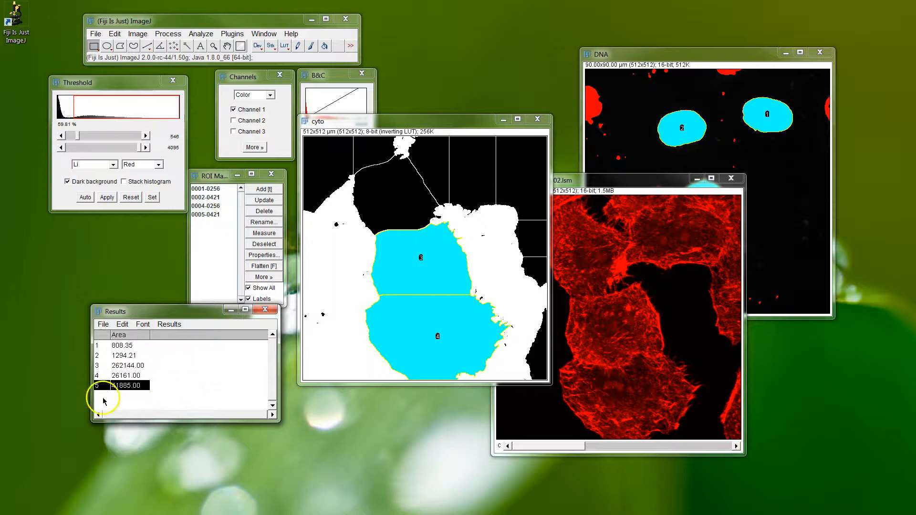
{"action": "left_click", "coordinate": [125, 345]}
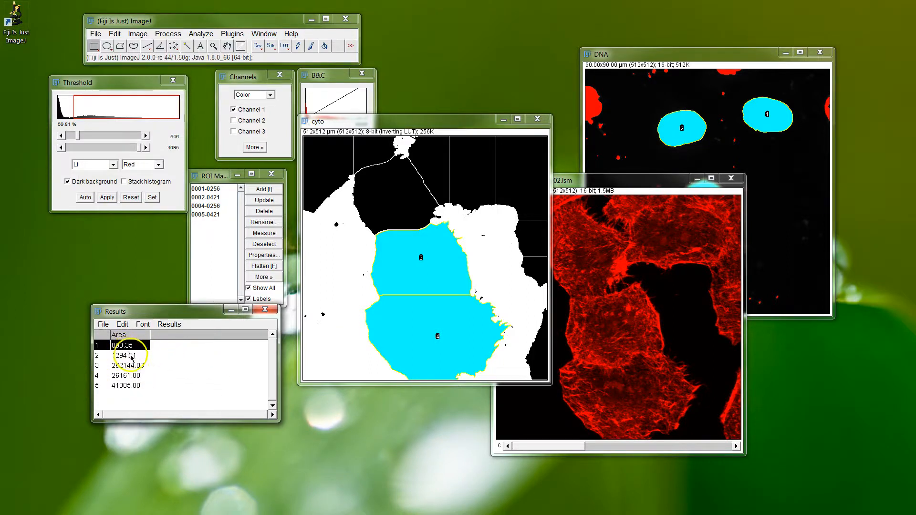
{"action": "left_click", "coordinate": [138, 34]}
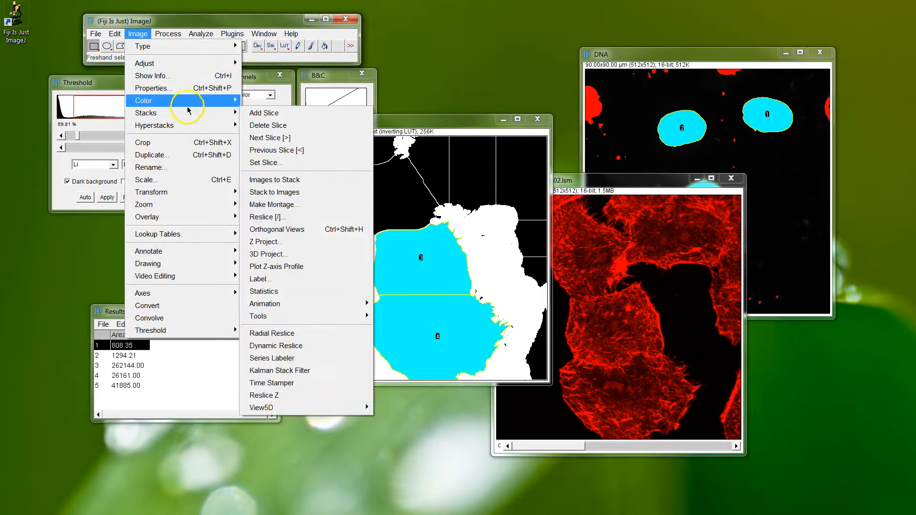
{"action": "mouse_move", "coordinate": [188, 104]}
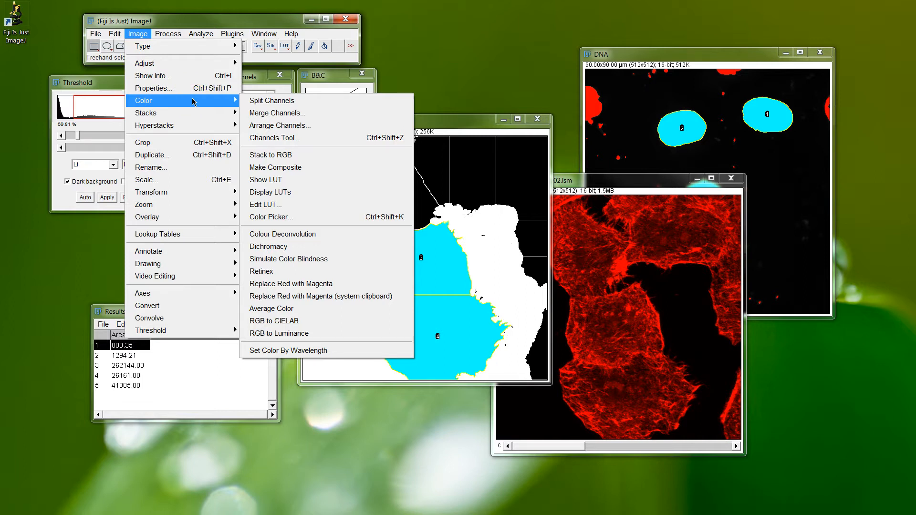
{"action": "left_click", "coordinate": [140, 32]}
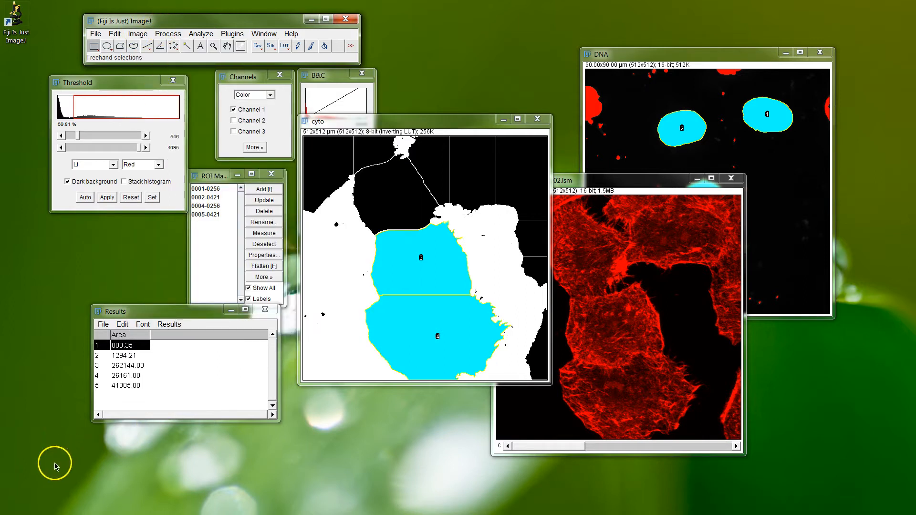